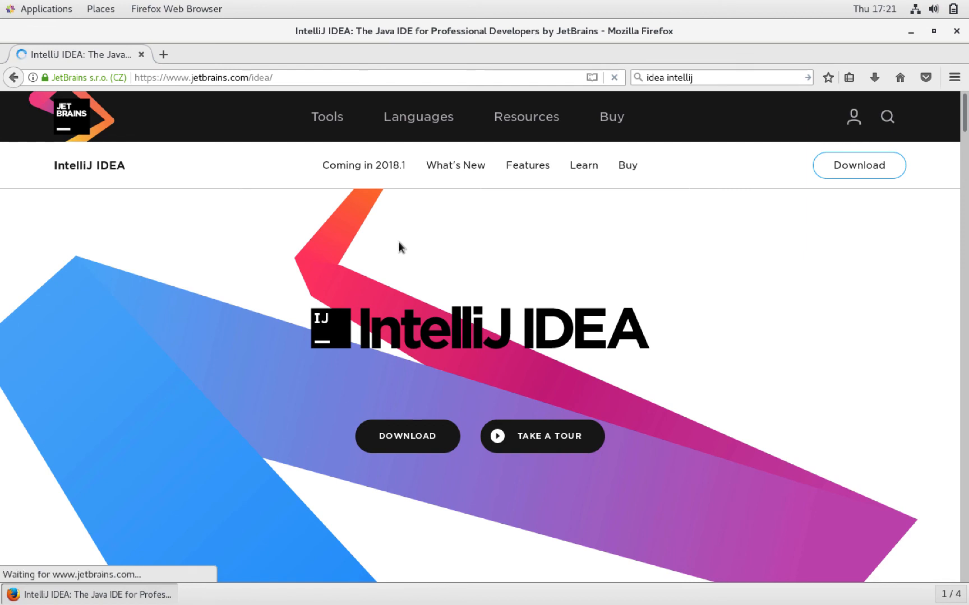
Download the Community edition of IntelliJ IDEA for Linux without JDK (.tar.gz), save the file and check the download list.
{"action": "left_click", "coordinate": [412, 439]}
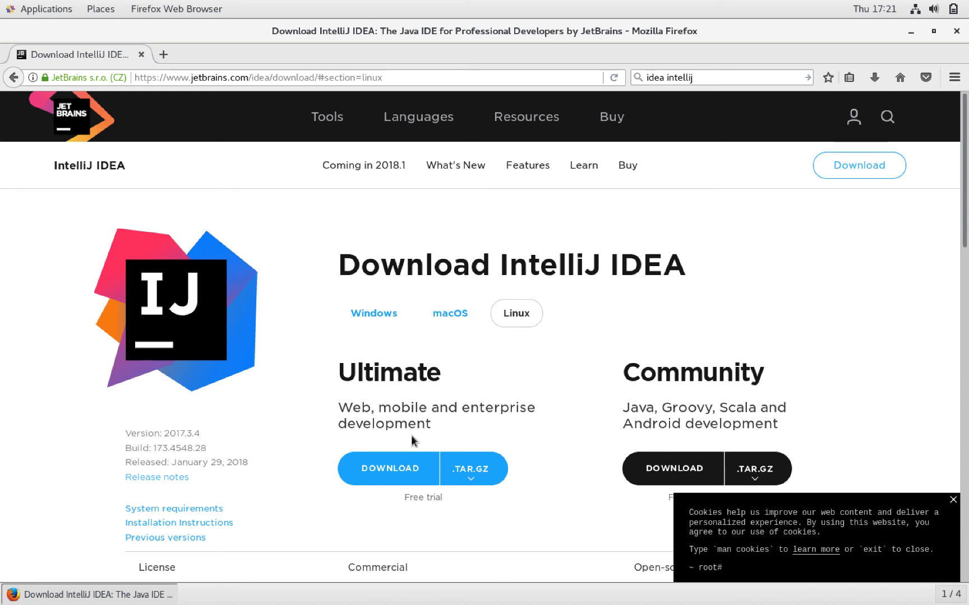
{"action": "left_click", "coordinate": [953, 502]}
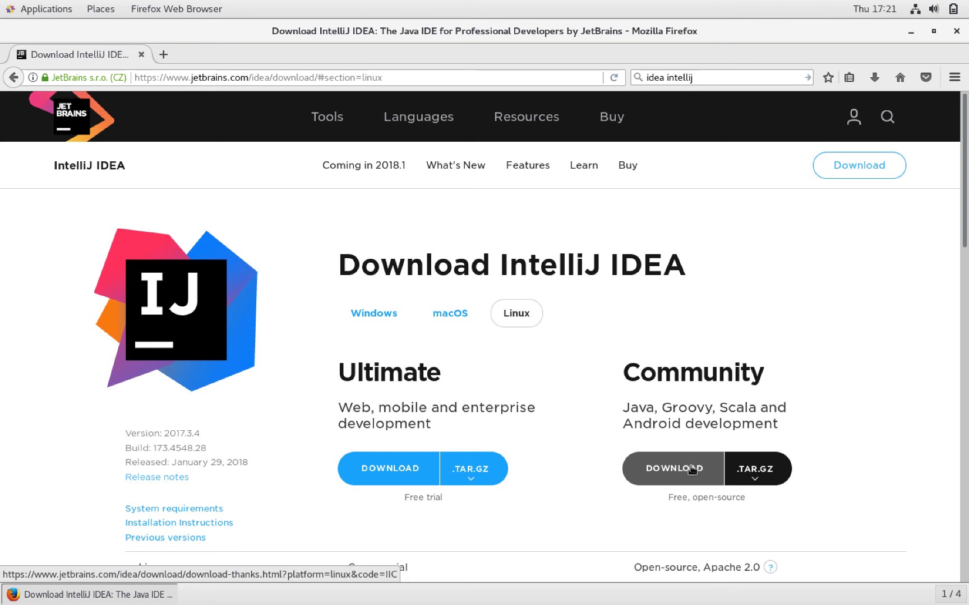
{"action": "left_click", "coordinate": [754, 465]}
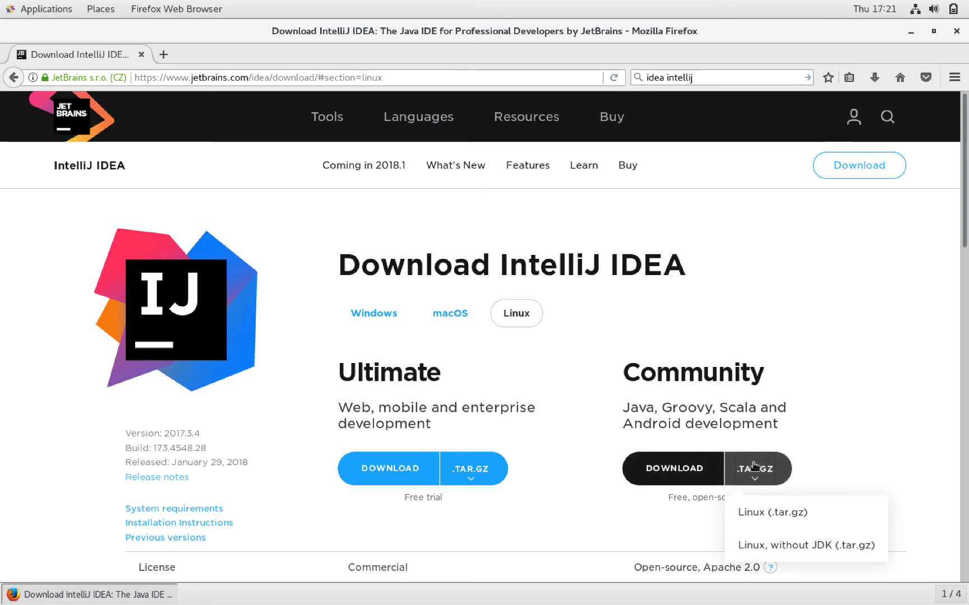
{"action": "left_click", "coordinate": [774, 545]}
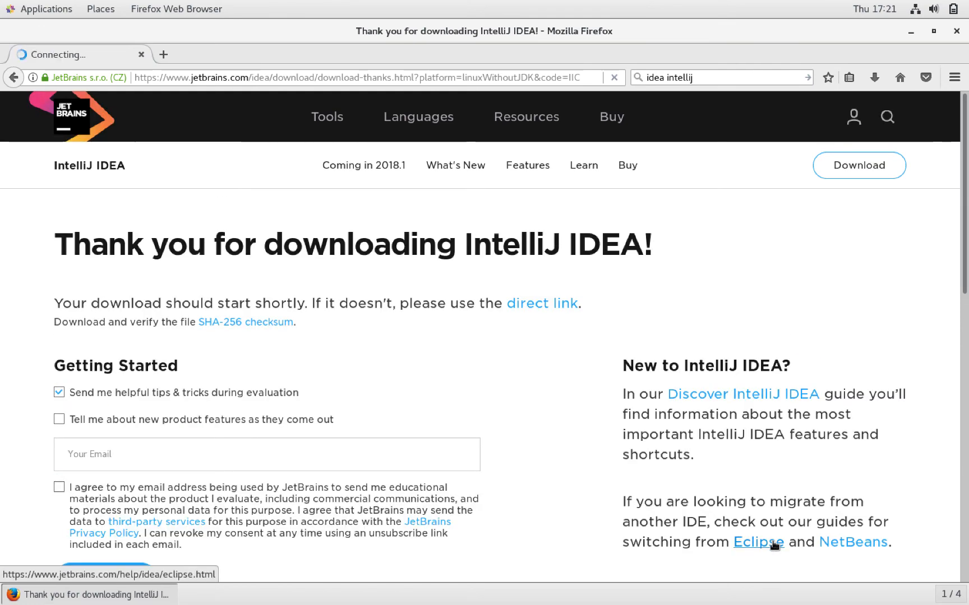
{"action": "scroll", "coordinate": [476, 395], "scroll_direction": "down", "scroll_amount": 4}
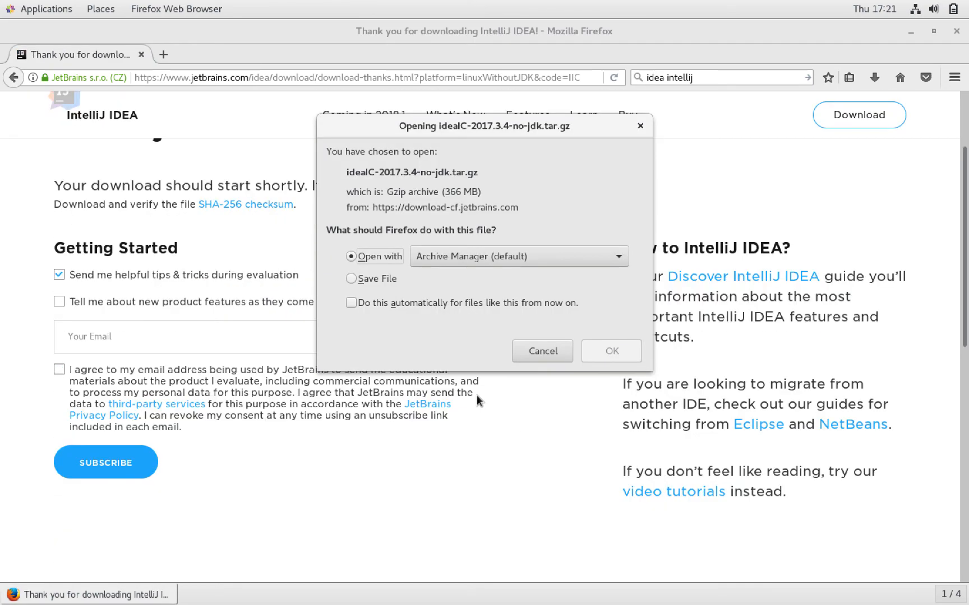
{"action": "left_click", "coordinate": [350, 279]}
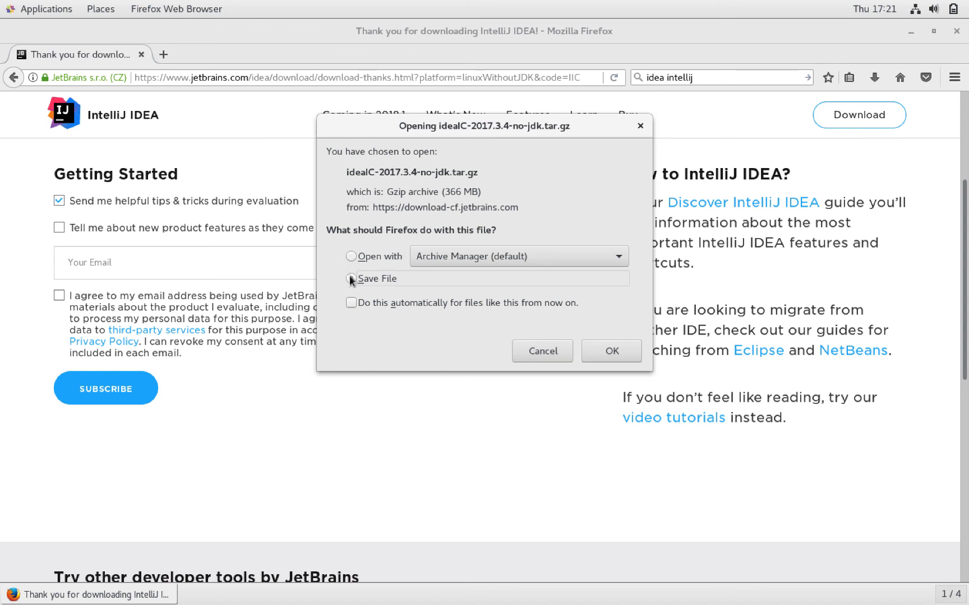
{"action": "left_click", "coordinate": [613, 351]}
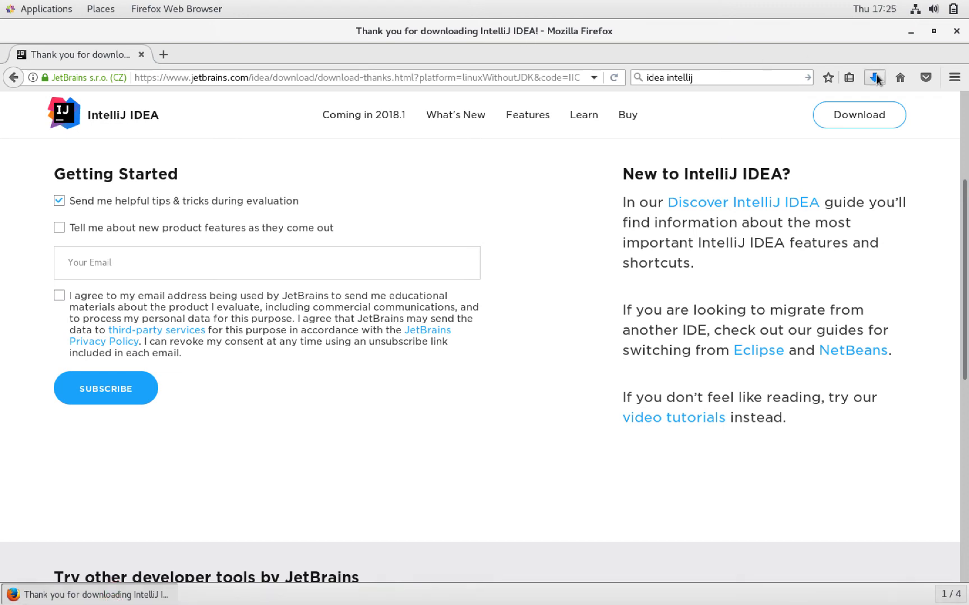
{"action": "left_click", "coordinate": [875, 78]}
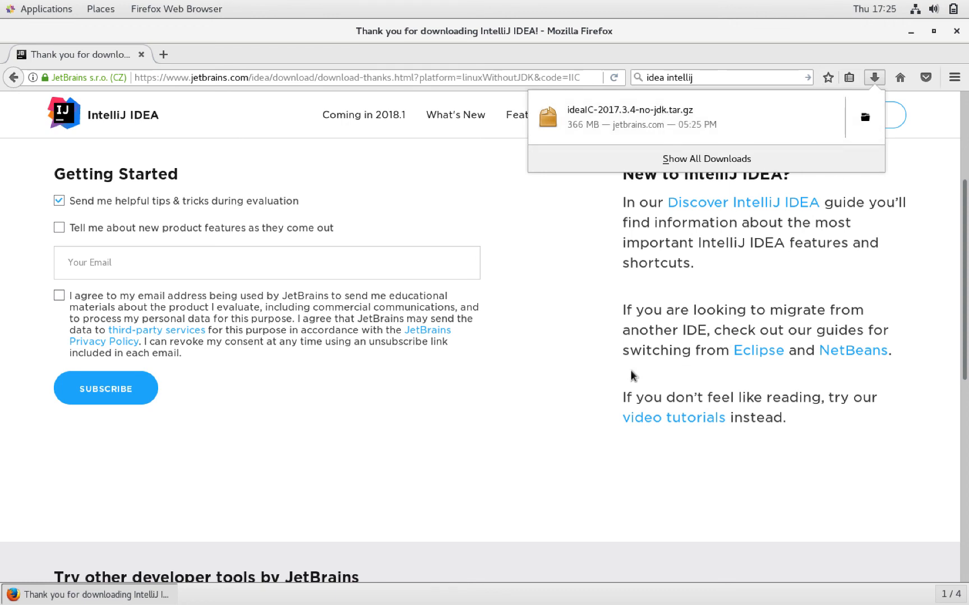
In a new Terminal, list the ~/Downloads folder and remove its files matching assignment1*.
{"action": "left_click", "coordinate": [51, 13]}
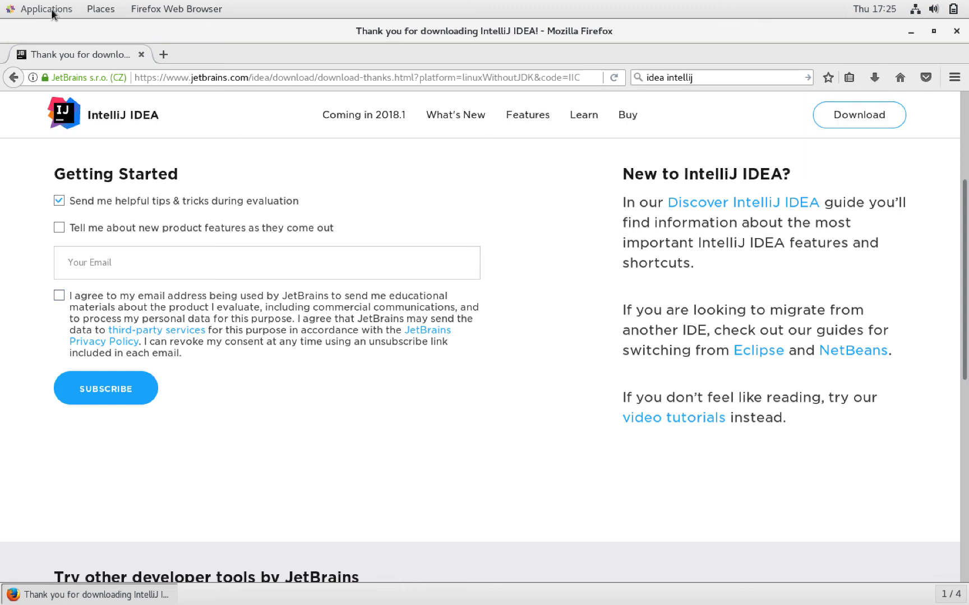
{"action": "left_click", "coordinate": [9, 9]}
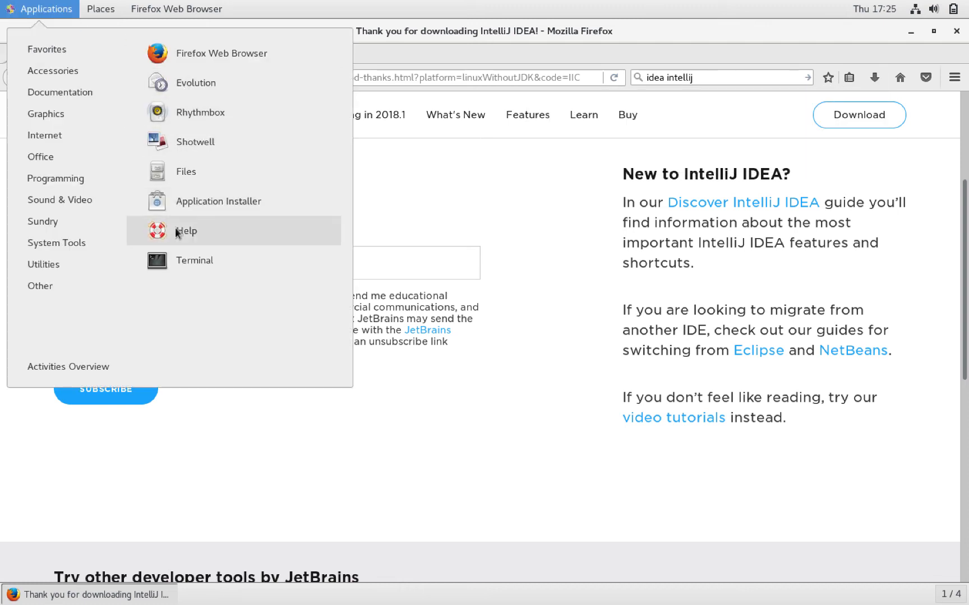
{"action": "left_click", "coordinate": [177, 267]}
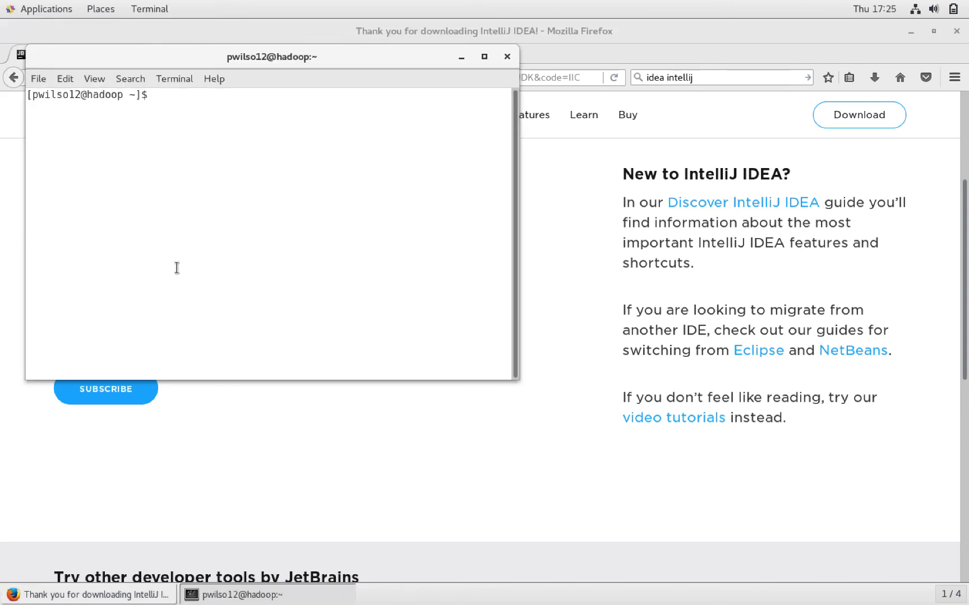
{"action": "type", "text": "ls ~/Dow"}
{"action": "key", "text": "Tab"}
{"action": "key", "text": "Return"}
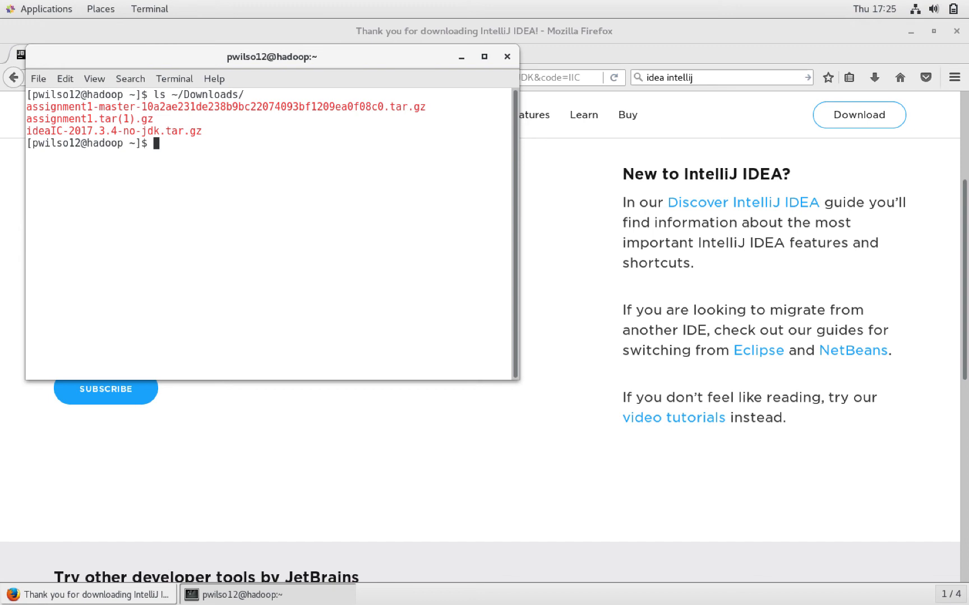
{"action": "type", "text": "rm ~/Downloads/assignment1*"}
{"action": "key", "text": "Return"}
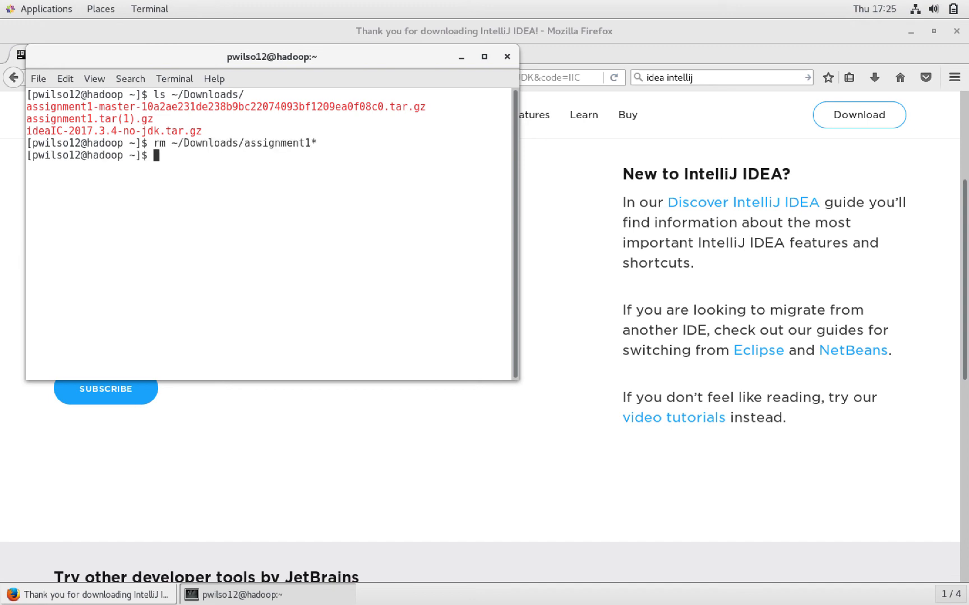
Extract ~/Downloads/ideaIC-2017.3.4-no-jdk.tar.gz into the home directory with tar xvf.
{"action": "type", "text": "tar xvf ~/Down"}
{"action": "key", "text": "Tab"}
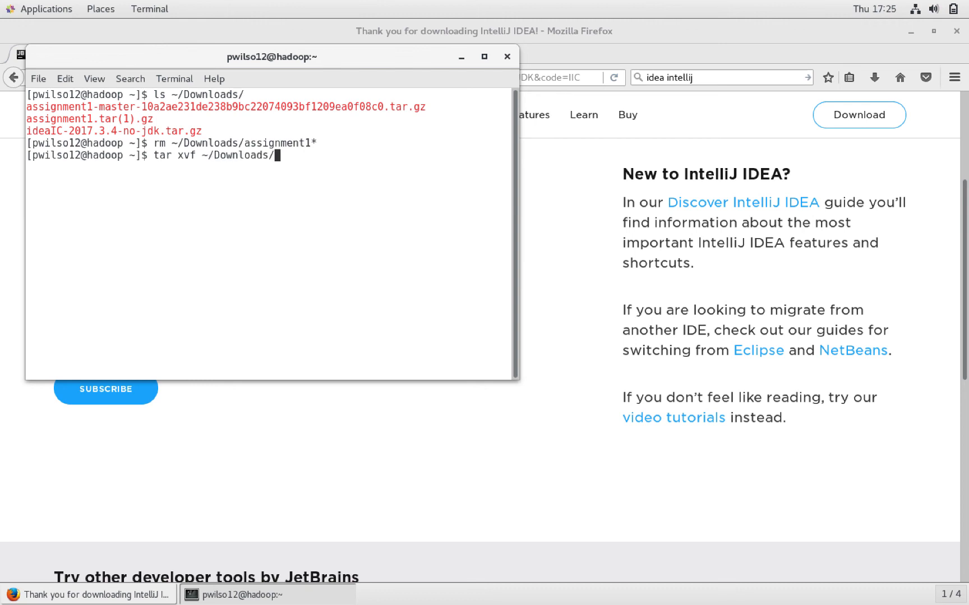
{"action": "type", "text": "ide"}
{"action": "key", "text": "Tab"}
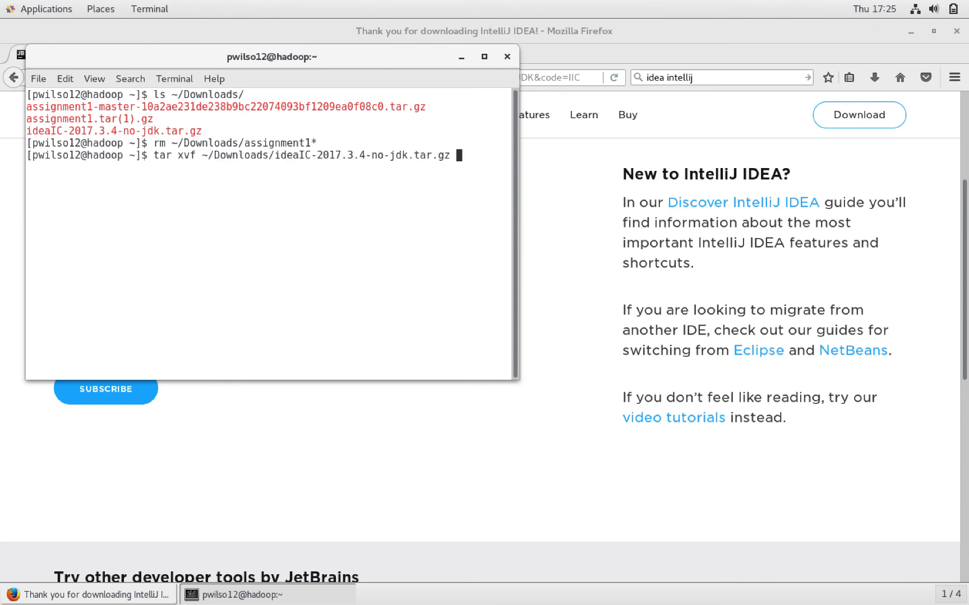
{"action": "key", "text": "Return"}
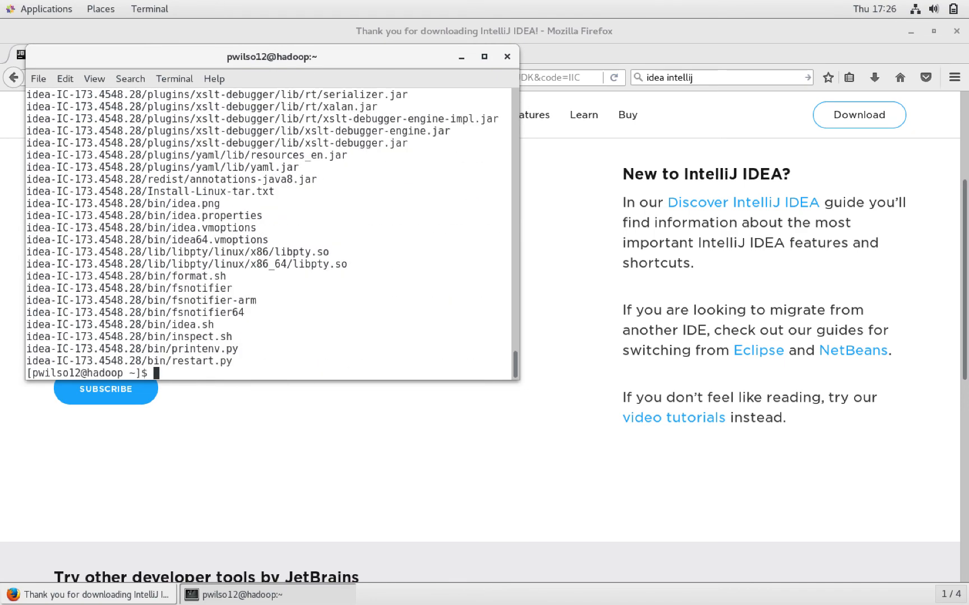
Try to change into a bin directory and list the contents of the home directory.
{"action": "type", "text": "cd bin"}
{"action": "key", "text": "Return"}
{"action": "type", "text": "ls"}
{"action": "key", "text": "Return"}
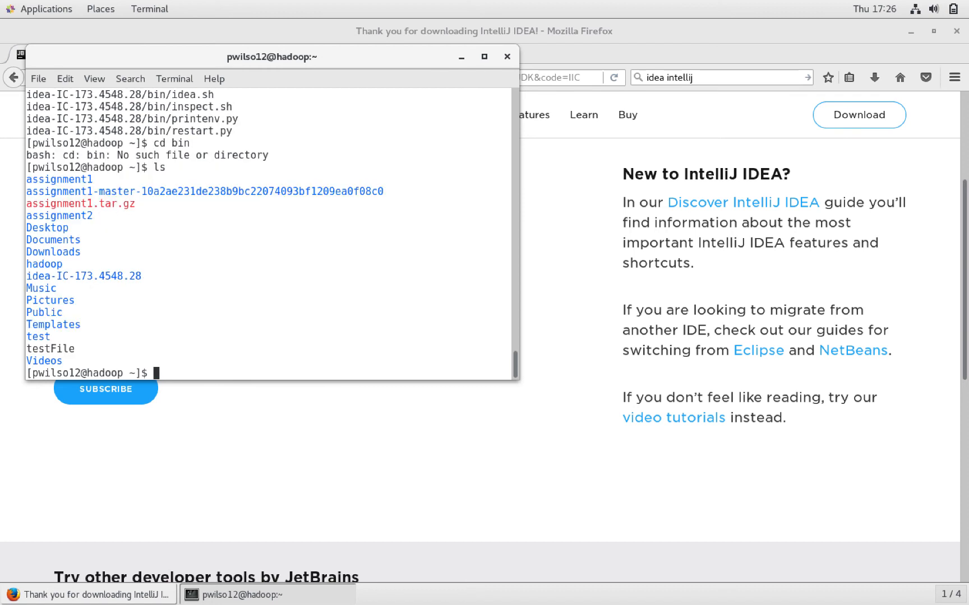
Change into the extracted idea-IC-173.4548.28 directory and list its contents.
{"action": "type", "text": "cd ide"}
{"action": "key", "text": "Tab"}
{"action": "key", "text": "Return"}
{"action": "type", "text": "ls"}
{"action": "key", "text": "Return"}
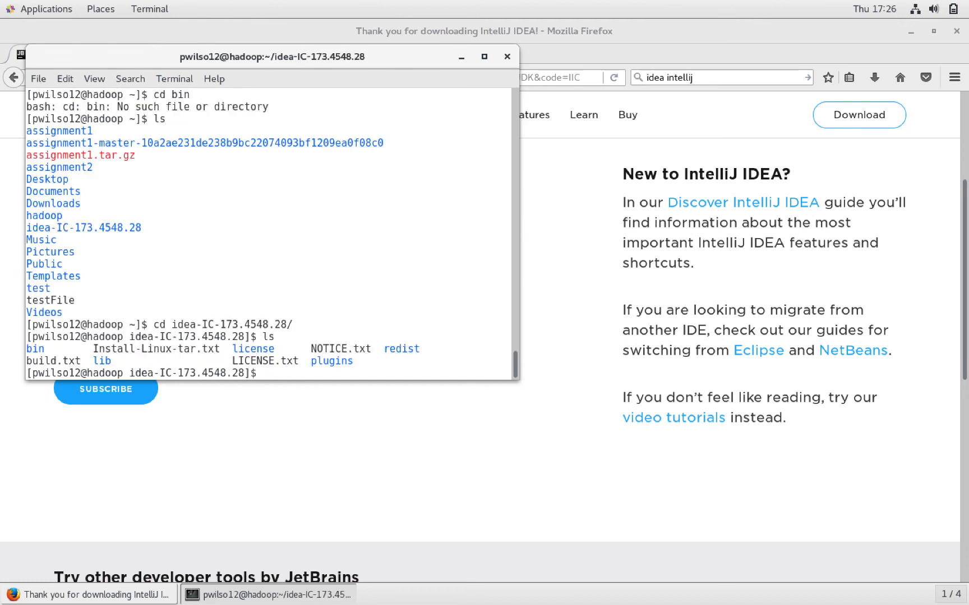
Launch IntelliJ IDEA with the idea.sh script in bin and complete the installation without importing settings.
{"action": "type", "text": "bin/id"}
{"action": "key", "text": "Tab"}
{"action": "key", "text": "Return"}
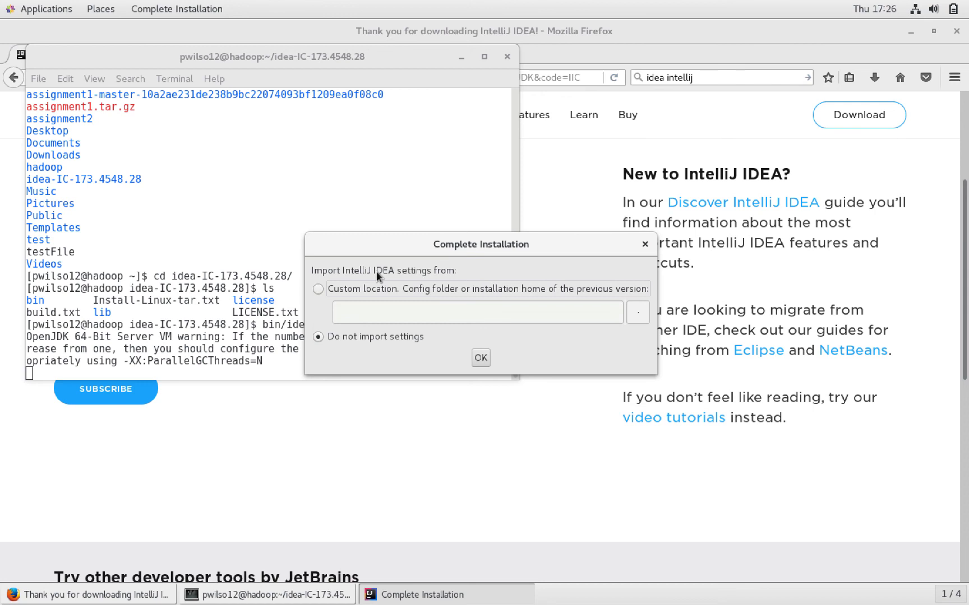
{"action": "left_click", "coordinate": [481, 359]}
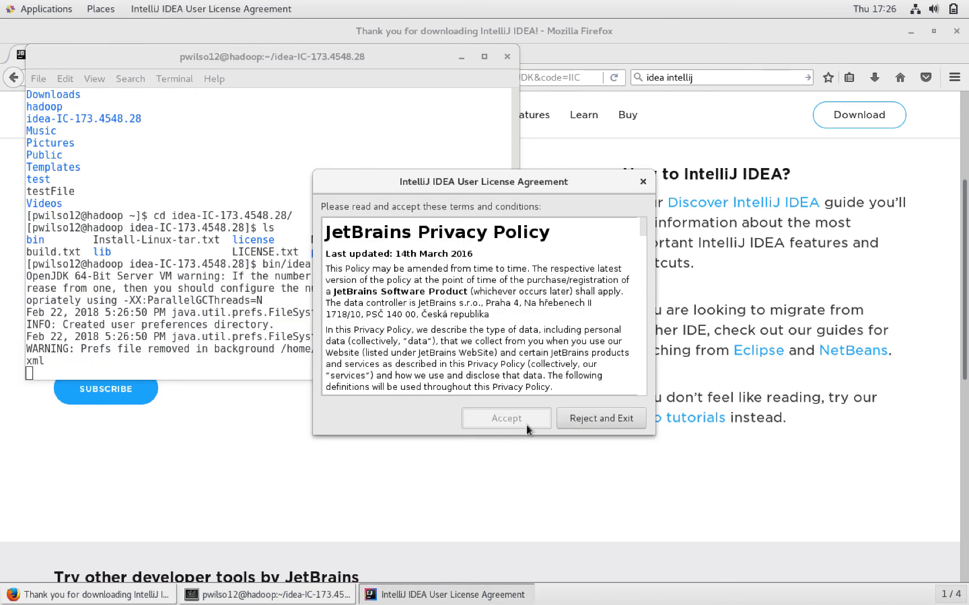
Read to the end of the JetBrains Privacy Policy, accept it, and confirm data sharing with anonymous usage statistics left off.
{"action": "scroll", "coordinate": [498, 354], "scroll_direction": "down", "scroll_amount": 10}
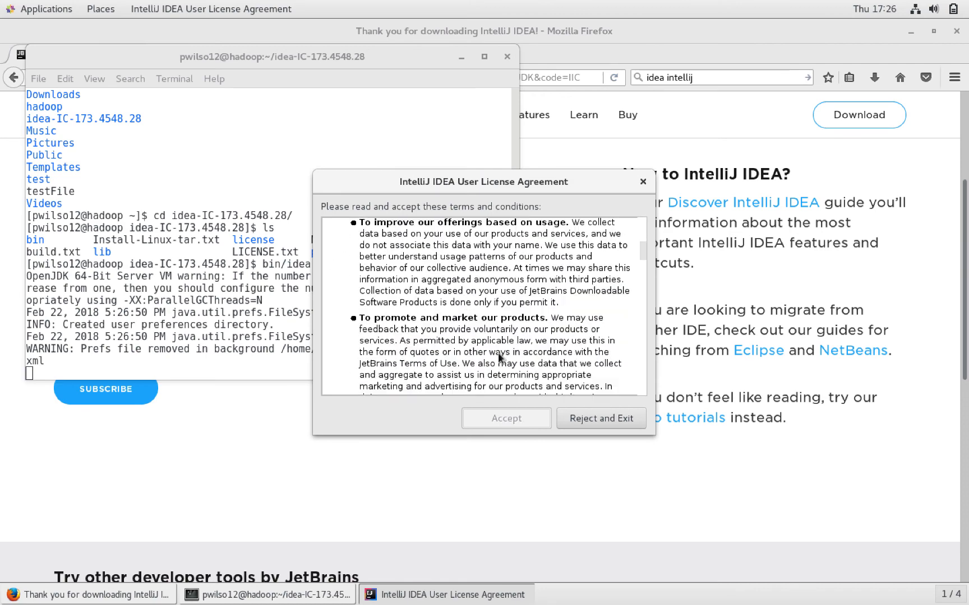
{"action": "scroll", "coordinate": [497, 354], "scroll_direction": "down", "scroll_amount": 6}
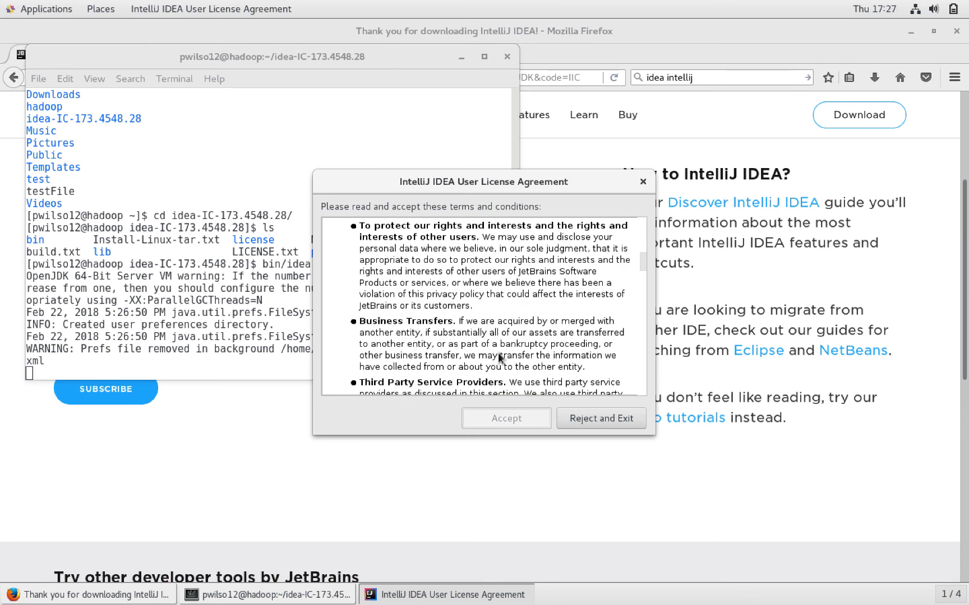
{"action": "scroll", "coordinate": [498, 355], "scroll_direction": "down", "scroll_amount": 4}
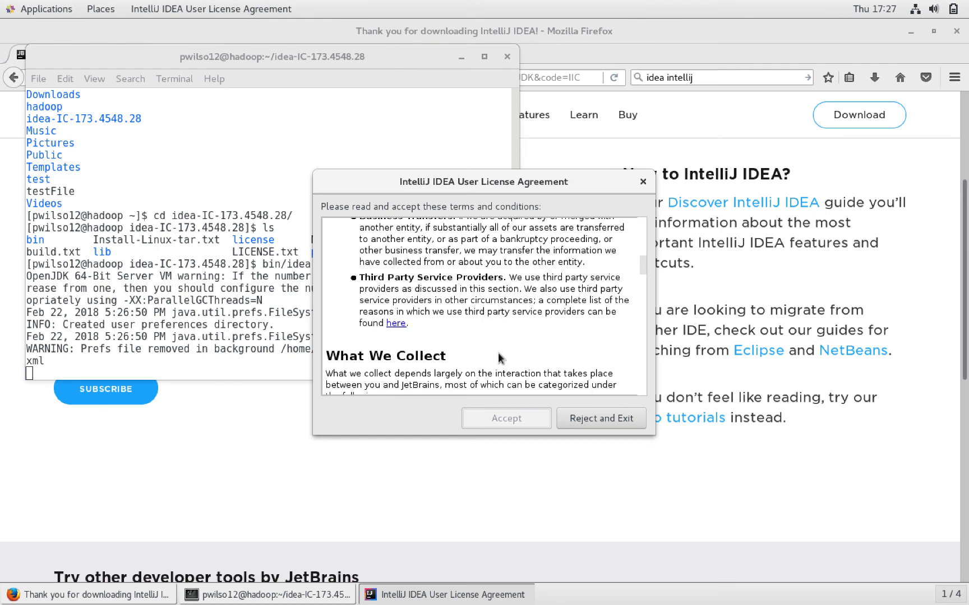
{"action": "scroll", "coordinate": [498, 357], "scroll_direction": "down", "scroll_amount": 6}
{"action": "scroll", "coordinate": [498, 353], "scroll_direction": "down", "scroll_amount": 10}
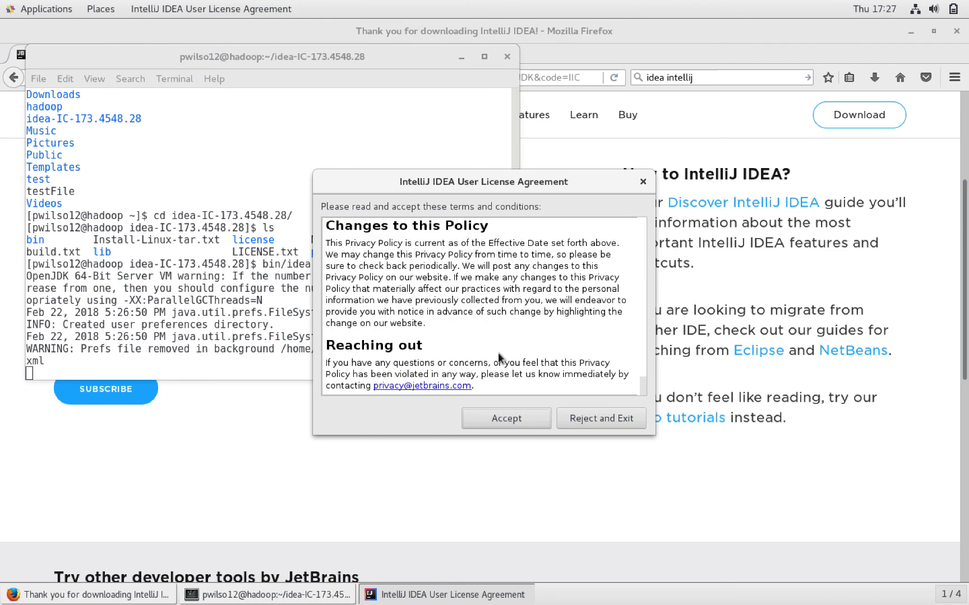
{"action": "left_click", "coordinate": [508, 422]}
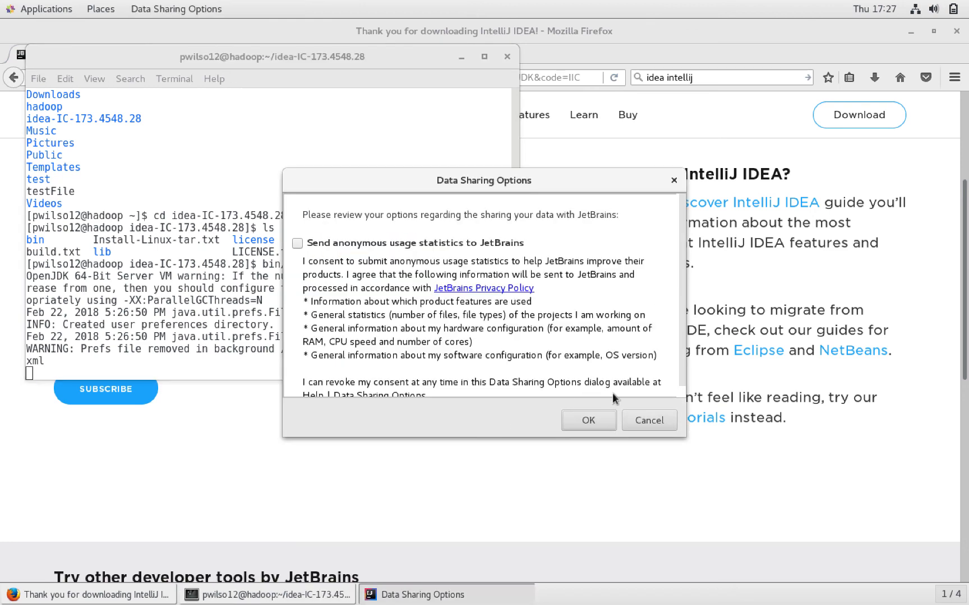
{"action": "scroll", "coordinate": [492, 320], "scroll_direction": "down", "scroll_amount": 1}
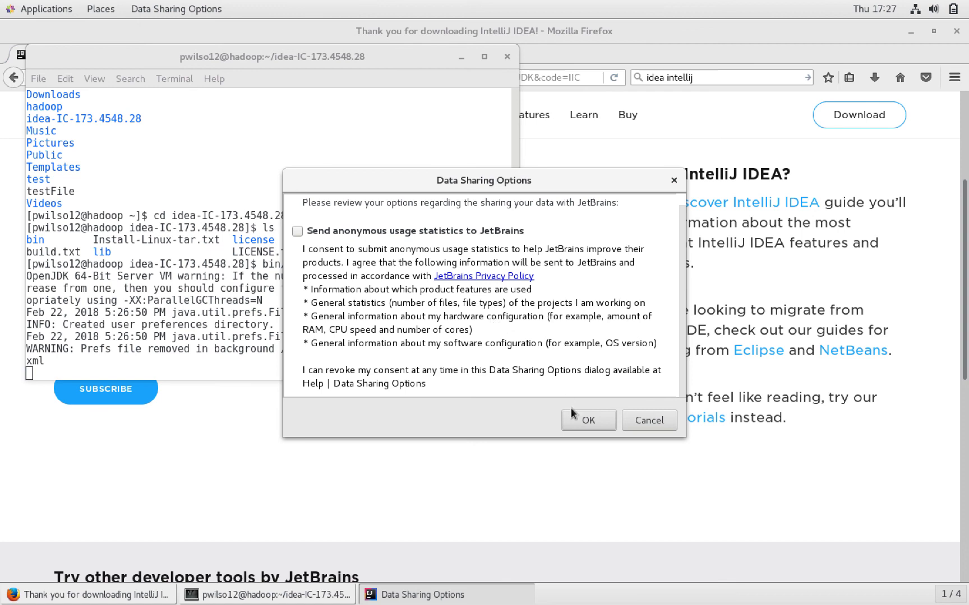
{"action": "left_click", "coordinate": [583, 421]}
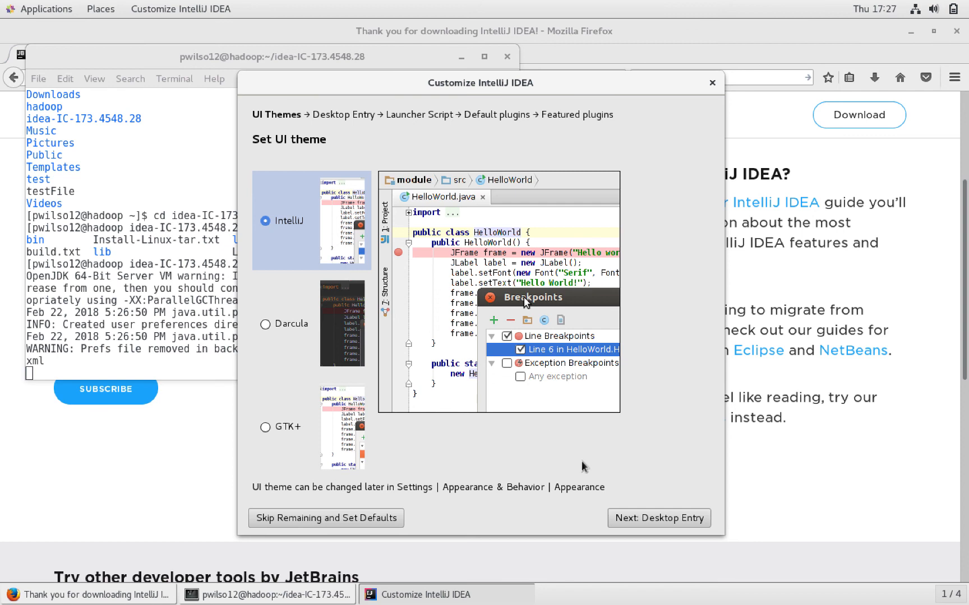
Keep the IntelliJ theme and the desktop entry, leave out the launcher script, and skip the remaining customization with defaults.
{"action": "left_click", "coordinate": [652, 520]}
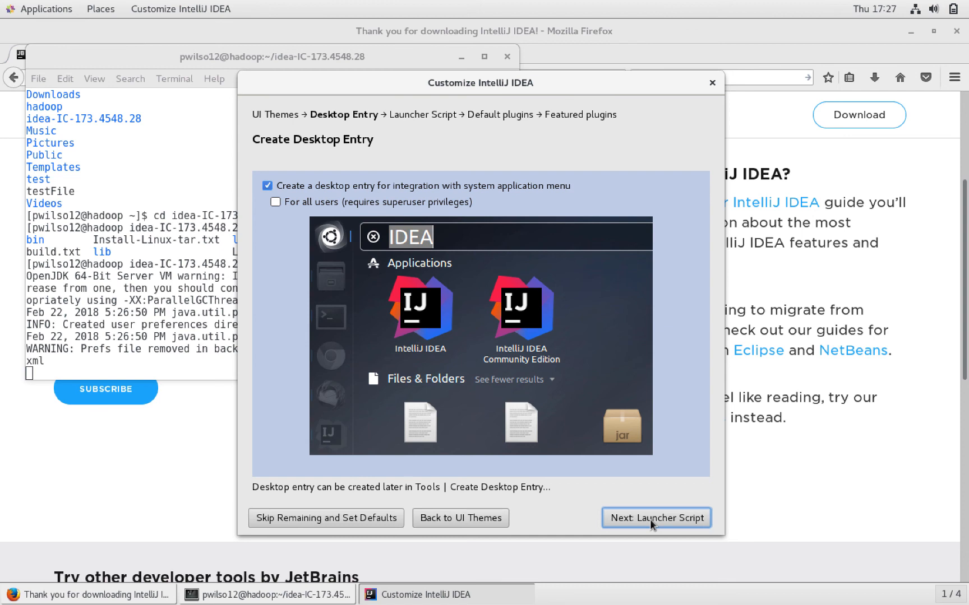
{"action": "left_click", "coordinate": [651, 519]}
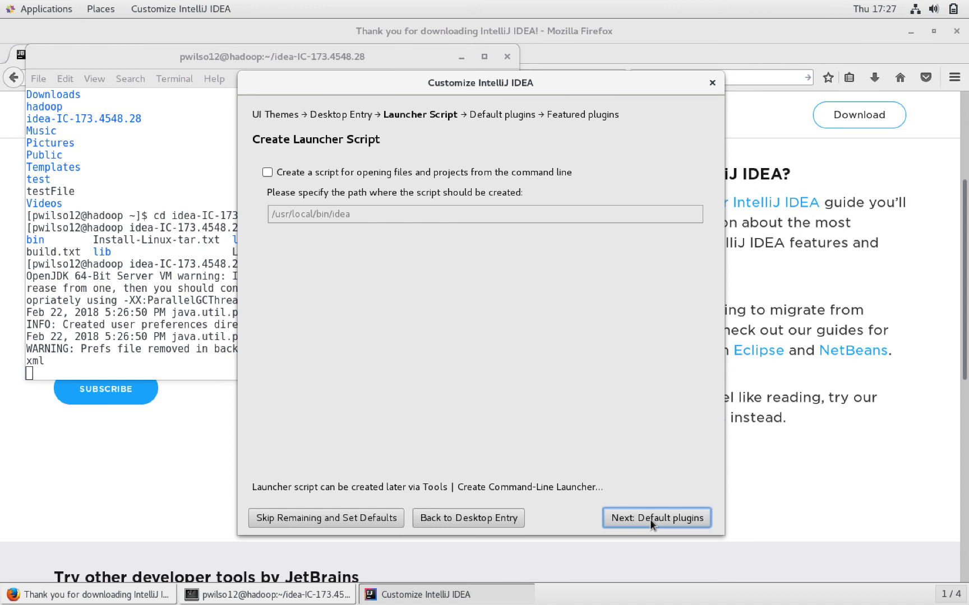
{"action": "left_click", "coordinate": [650, 519]}
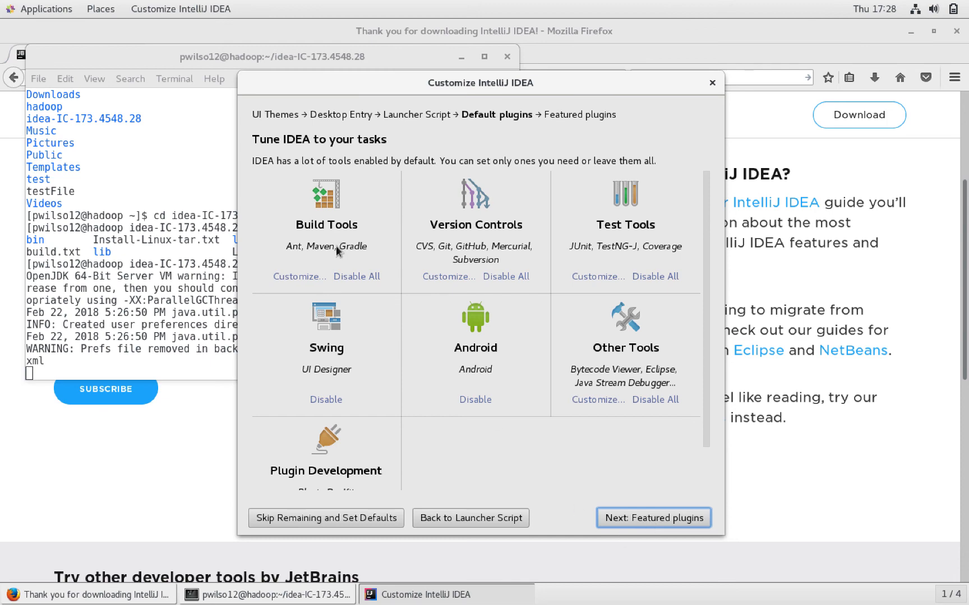
{"action": "left_click", "coordinate": [328, 519]}
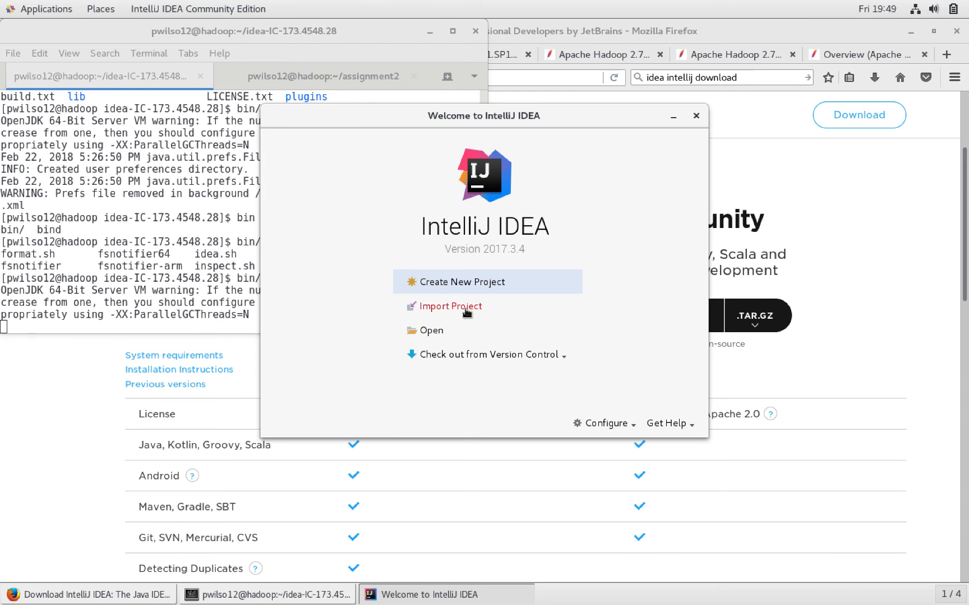
Start importing the pom.xml from the home folder's assignment2 directory, keeping the default Maven options and the assignment2:1.0-SNAPSHOT project selected.
{"action": "left_click", "coordinate": [446, 306]}
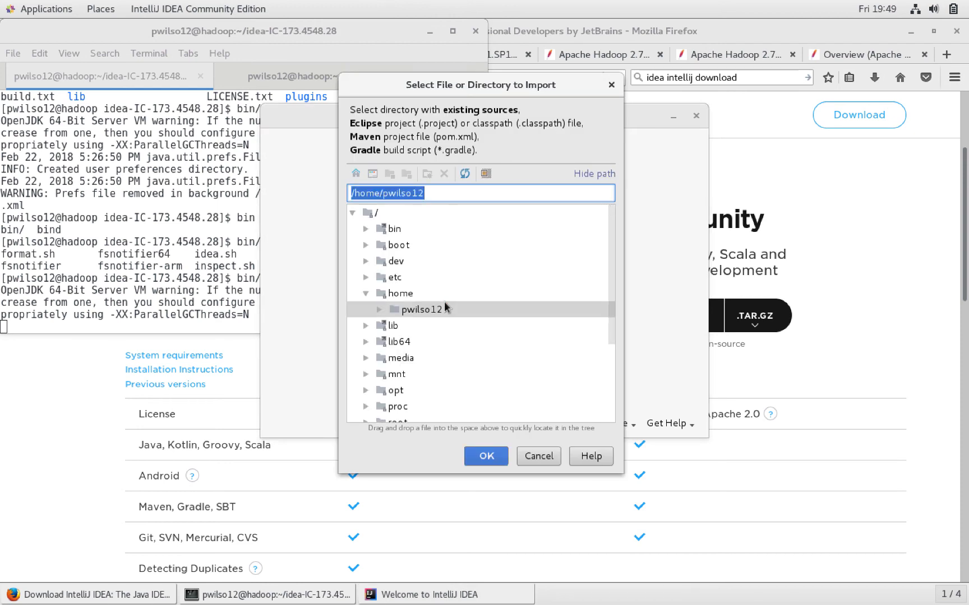
{"action": "left_click", "coordinate": [377, 310]}
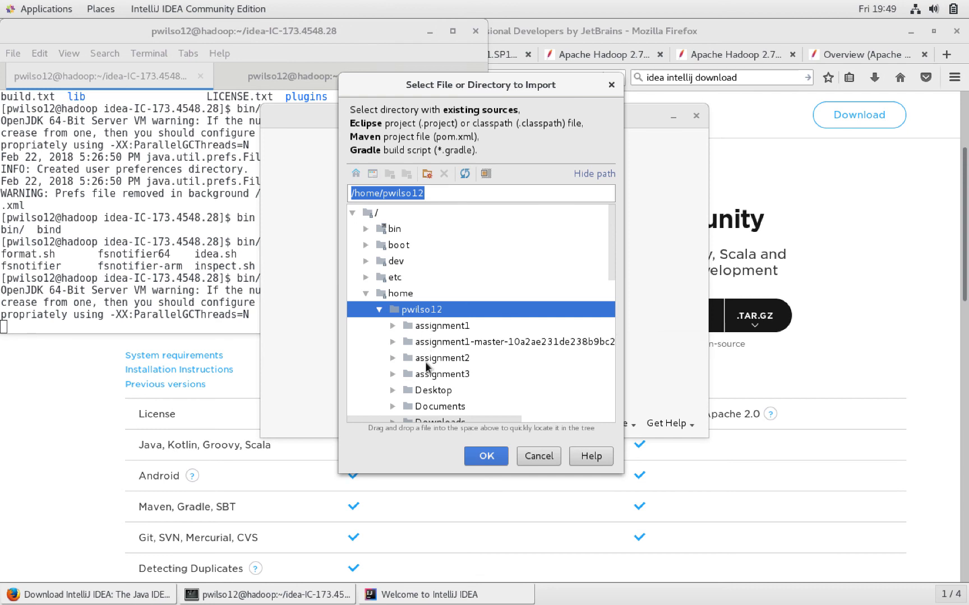
{"action": "left_click", "coordinate": [391, 359]}
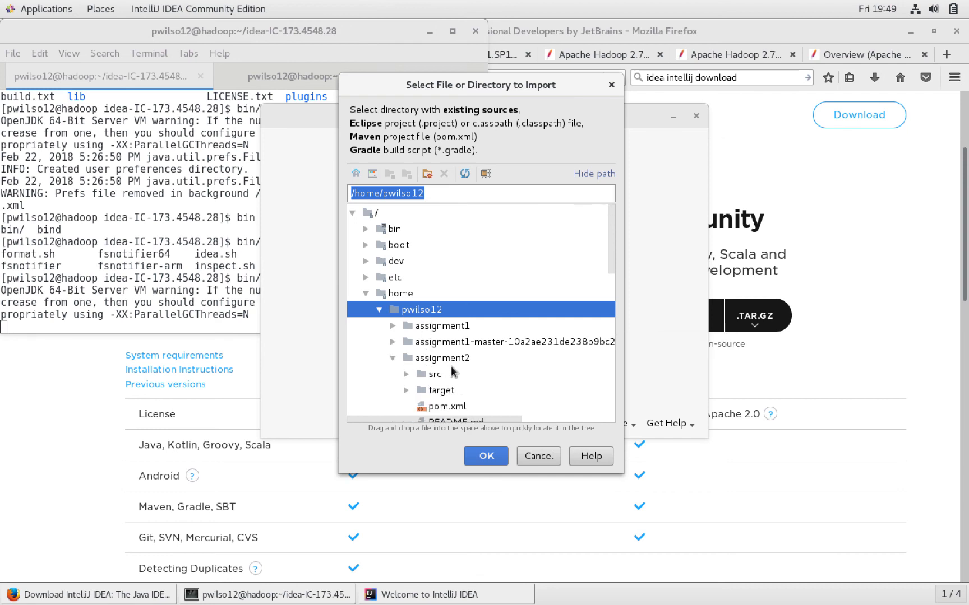
{"action": "scroll", "coordinate": [452, 372], "scroll_direction": "down", "scroll_amount": 1}
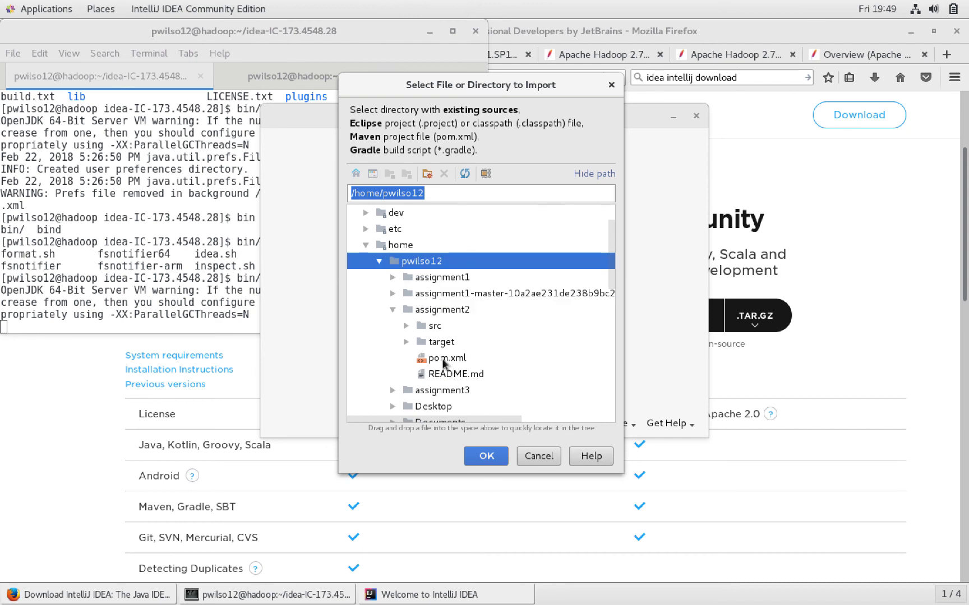
{"action": "left_click", "coordinate": [443, 360]}
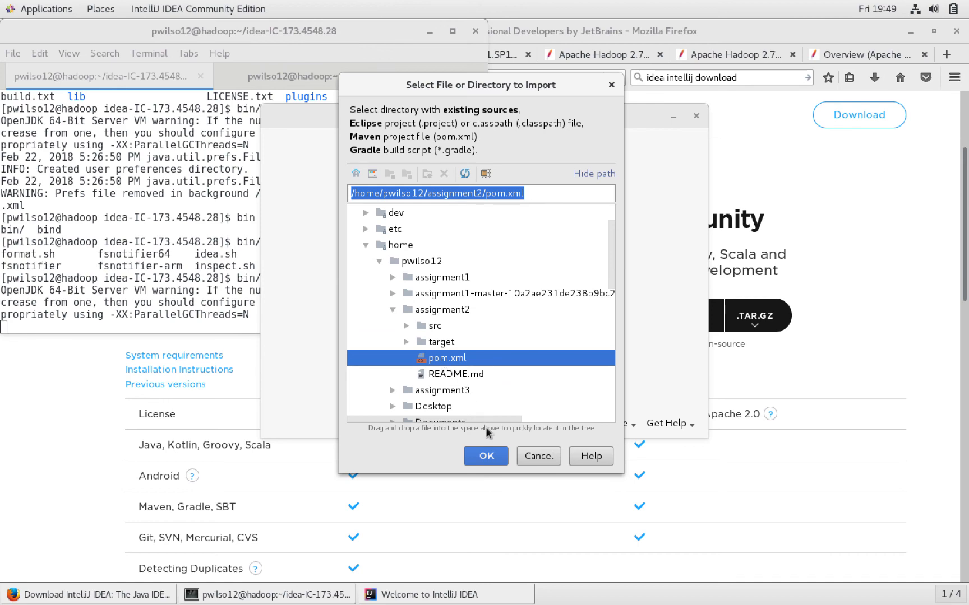
{"action": "left_click", "coordinate": [487, 456]}
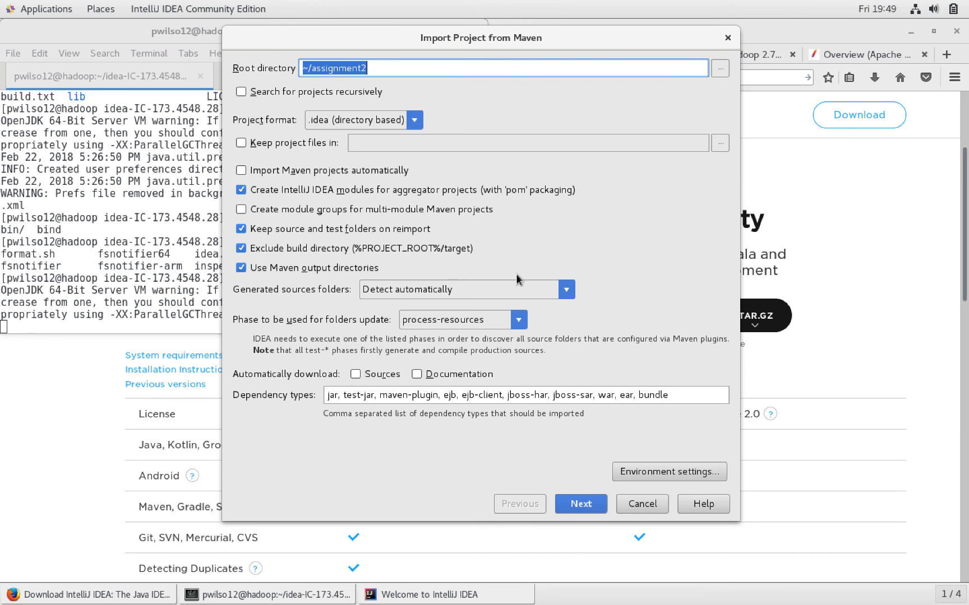
{"action": "left_click", "coordinate": [585, 506]}
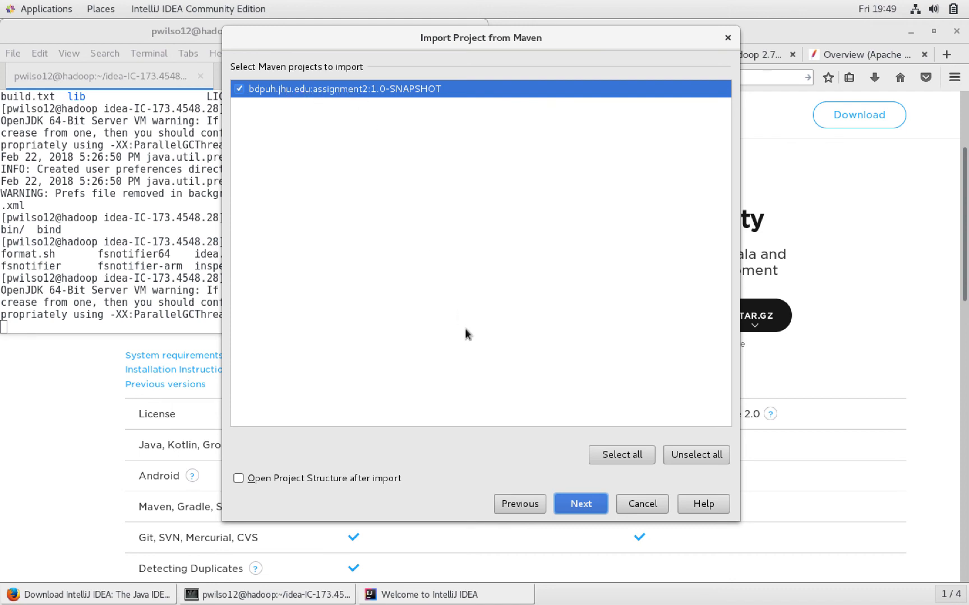
{"action": "left_click", "coordinate": [588, 502]}
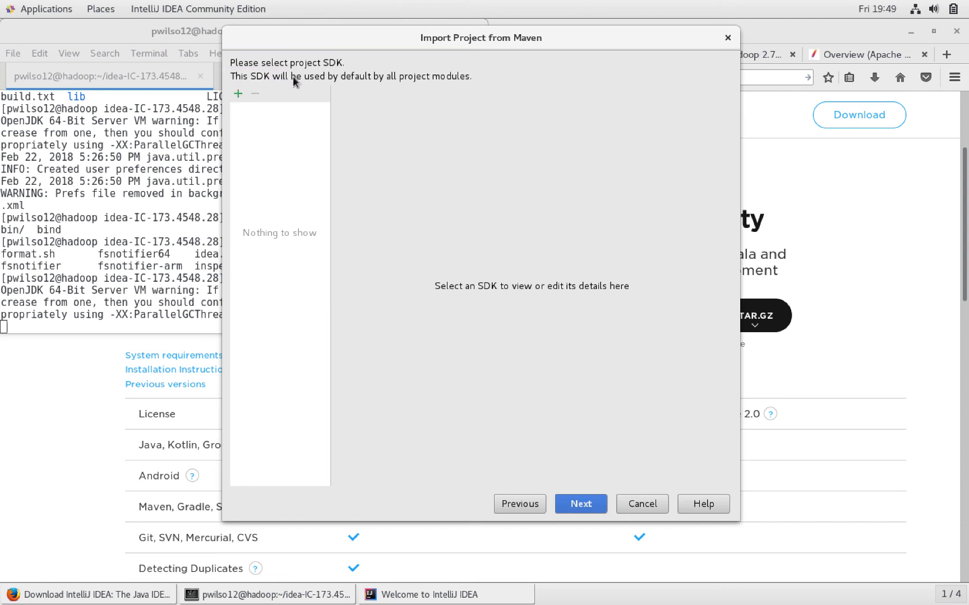
Add the suggested java-1.8.0-openjdk-1.8.0.161 JDK as project SDK and finish the import with the default name assignment2, dismissing the startup tip.
{"action": "left_click", "coordinate": [237, 95]}
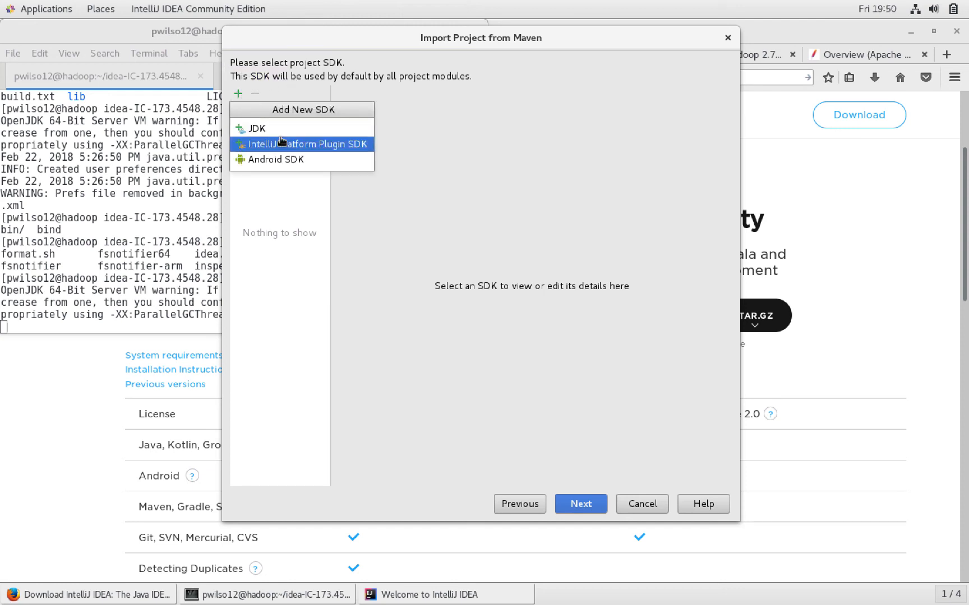
{"action": "left_click", "coordinate": [254, 129]}
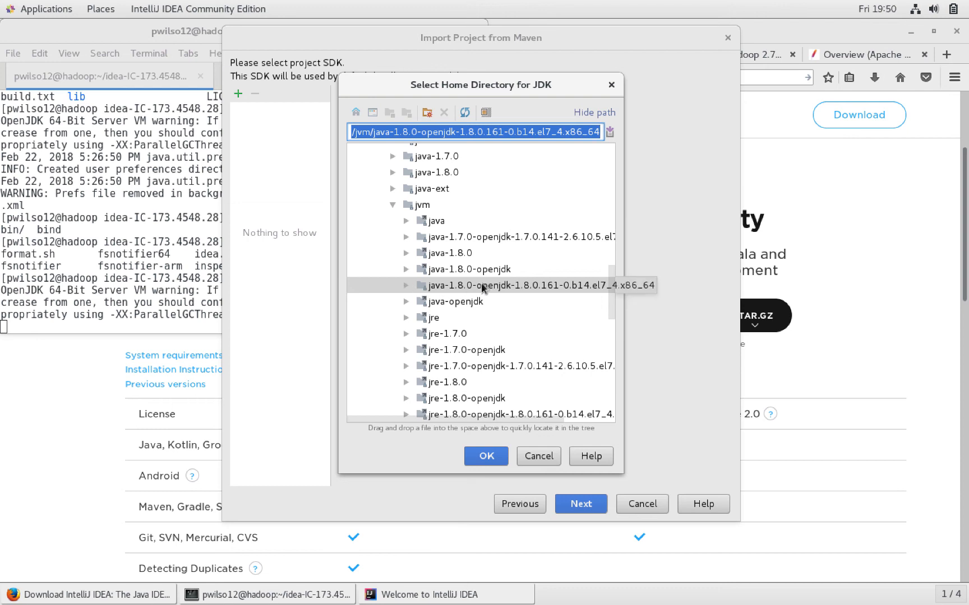
{"action": "left_click", "coordinate": [486, 456]}
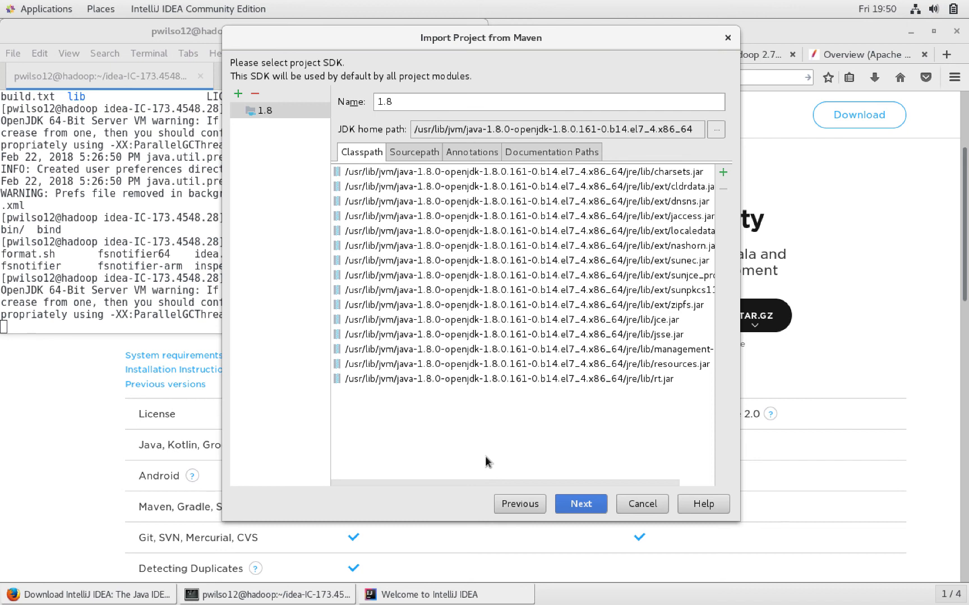
{"action": "left_click", "coordinate": [581, 504]}
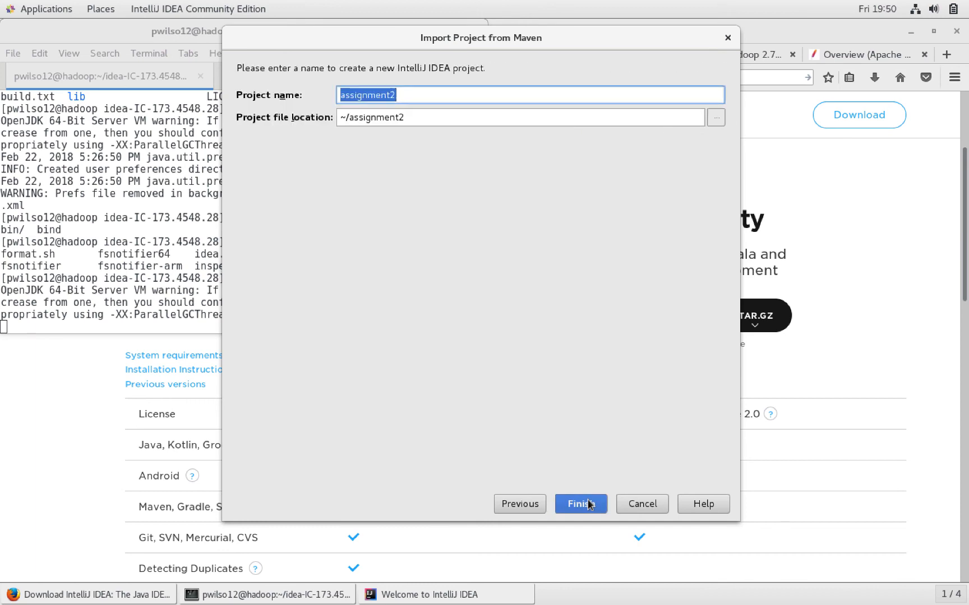
{"action": "left_click", "coordinate": [587, 504]}
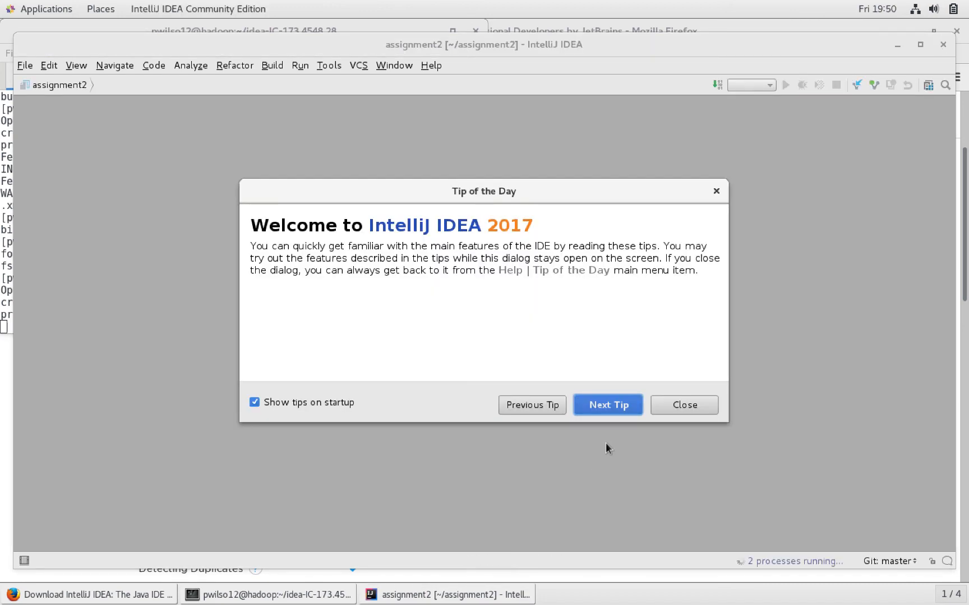
{"action": "left_click", "coordinate": [689, 414]}
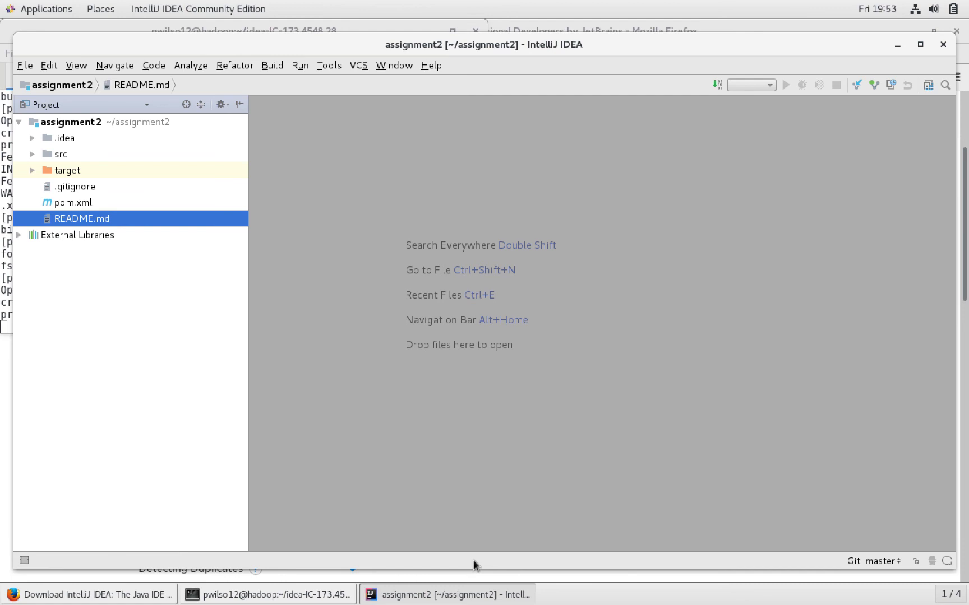
Examine the HdfsClient and HdfsClientTest classes under edu.jhu.bdpuh in the Packages view, and return to the Project view.
{"action": "left_click", "coordinate": [65, 105]}
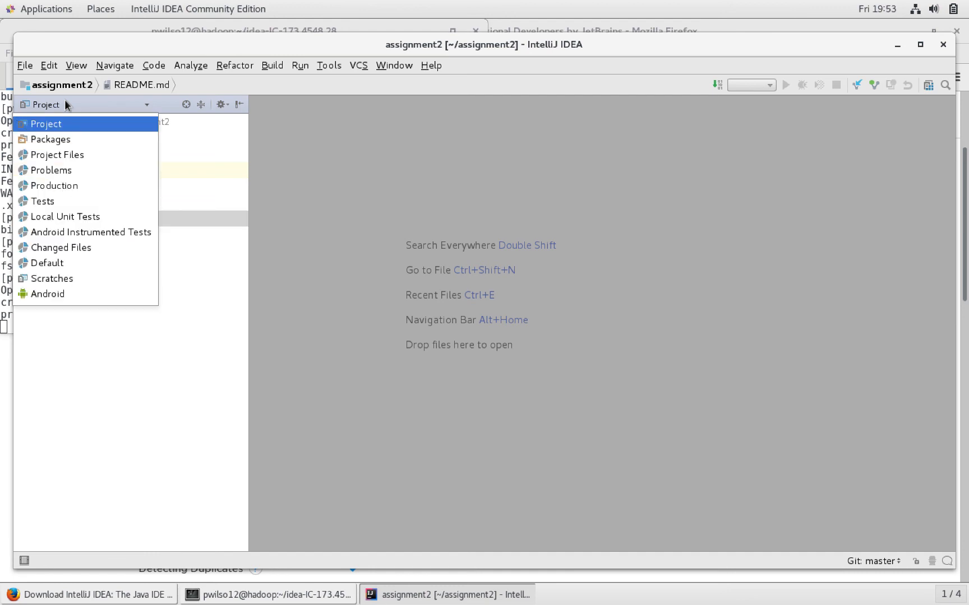
{"action": "left_click", "coordinate": [50, 139]}
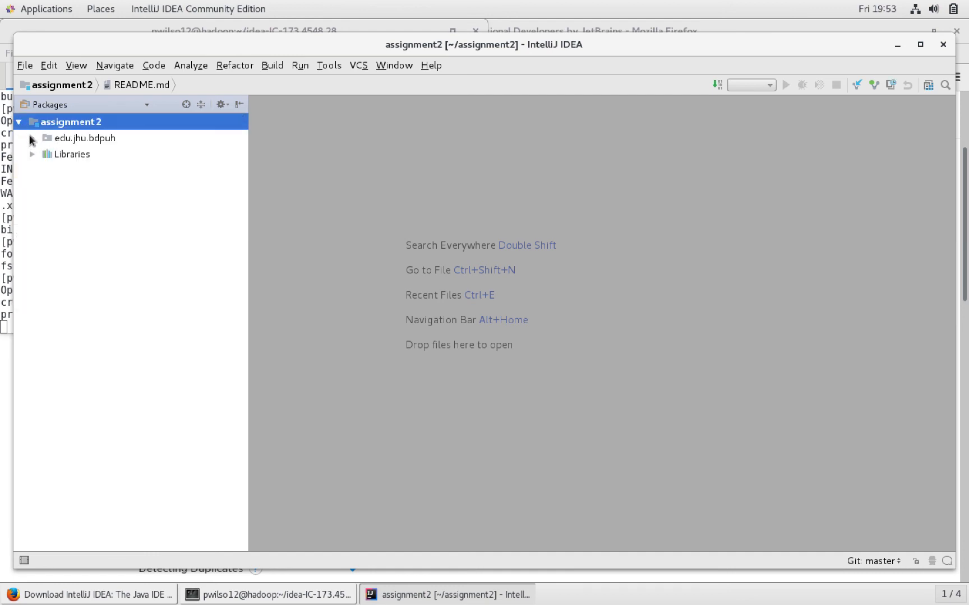
{"action": "left_click", "coordinate": [31, 139]}
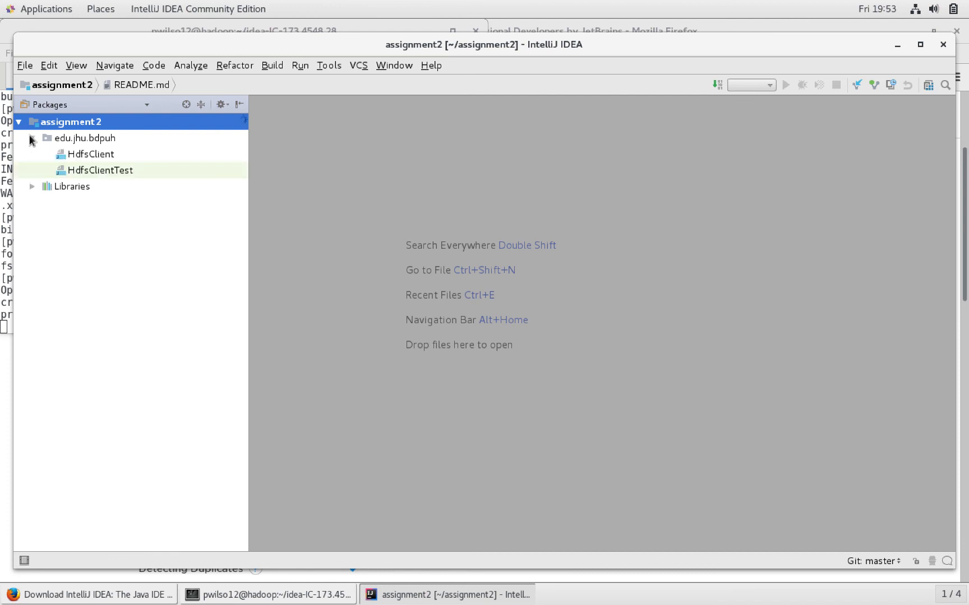
{"action": "left_click", "coordinate": [77, 156]}
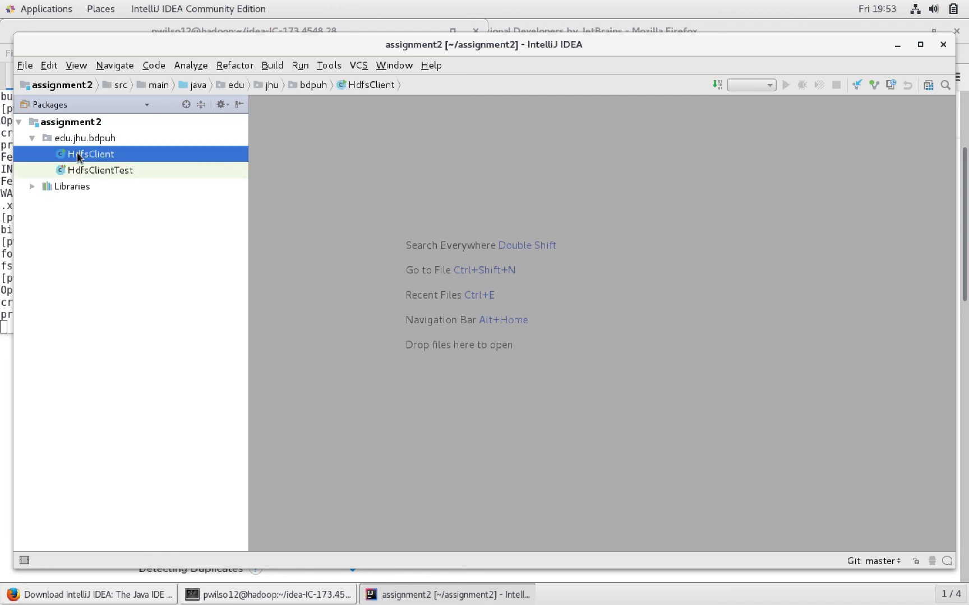
{"action": "left_click", "coordinate": [79, 170]}
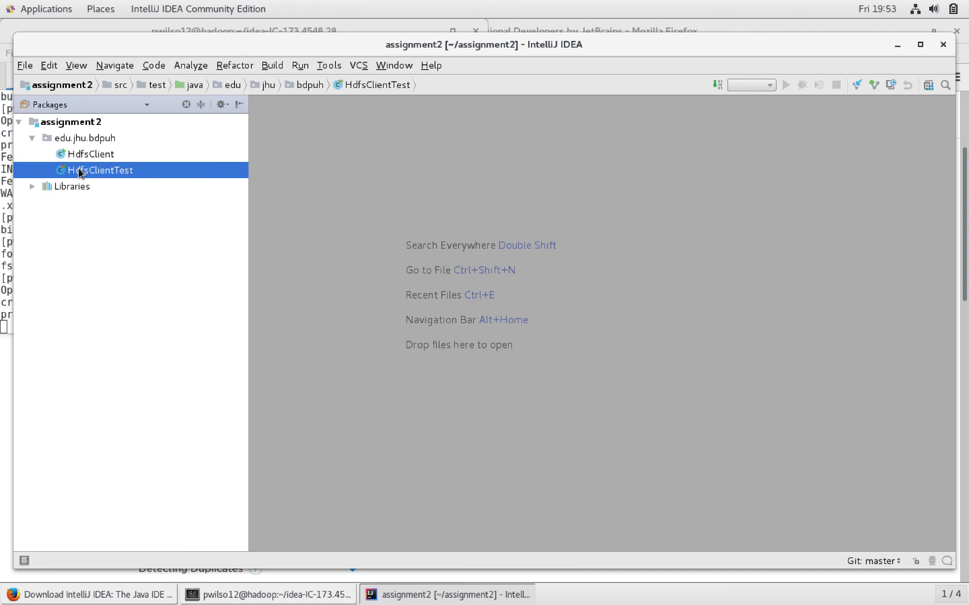
{"action": "left_click", "coordinate": [50, 104]}
{"action": "left_click", "coordinate": [47, 124]}
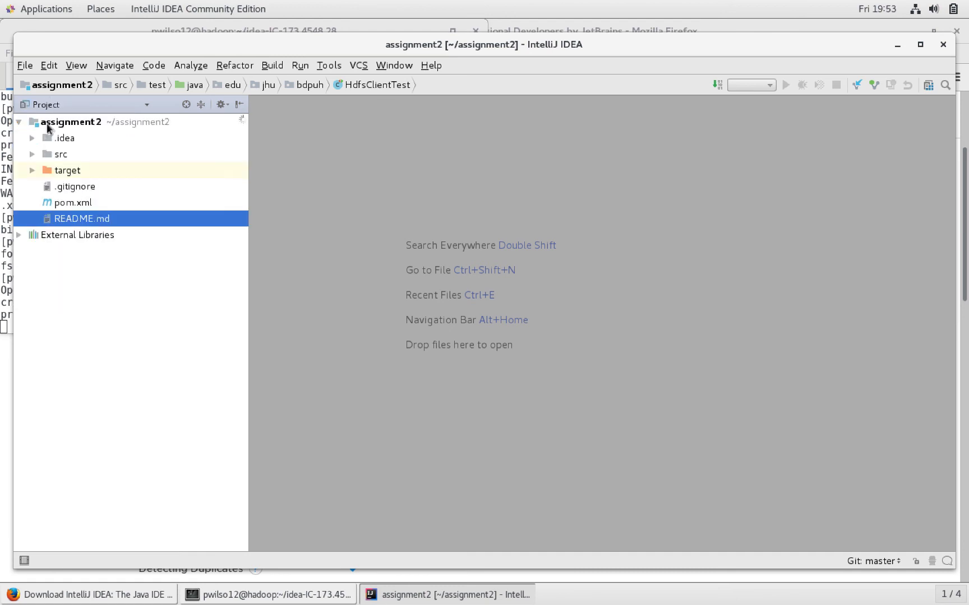
Open README.md and install the suggested Gauge, Markdown Navigator and Markdown support plugins for .md files.
{"action": "double_click", "coordinate": [84, 221]}
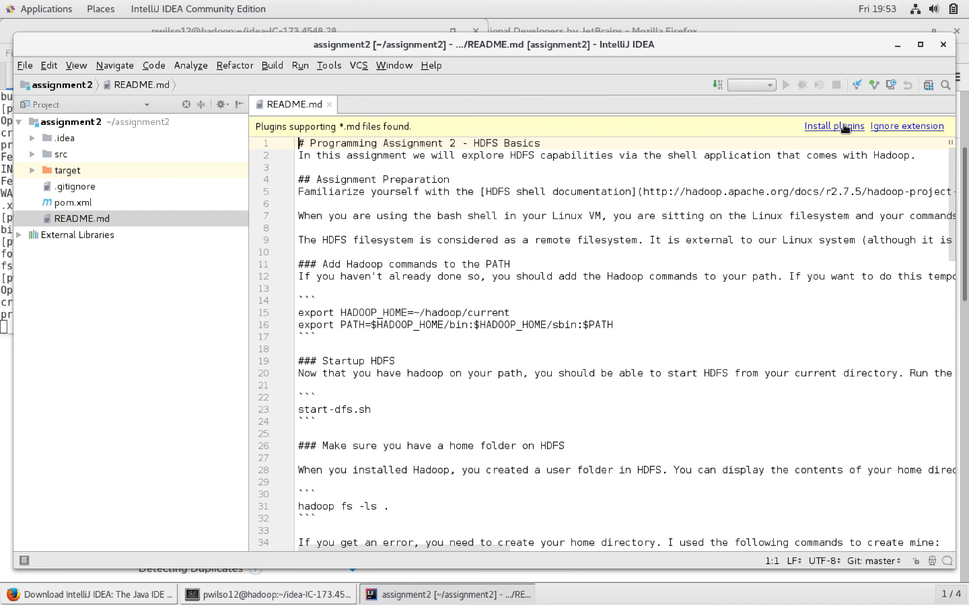
{"action": "left_click", "coordinate": [845, 126]}
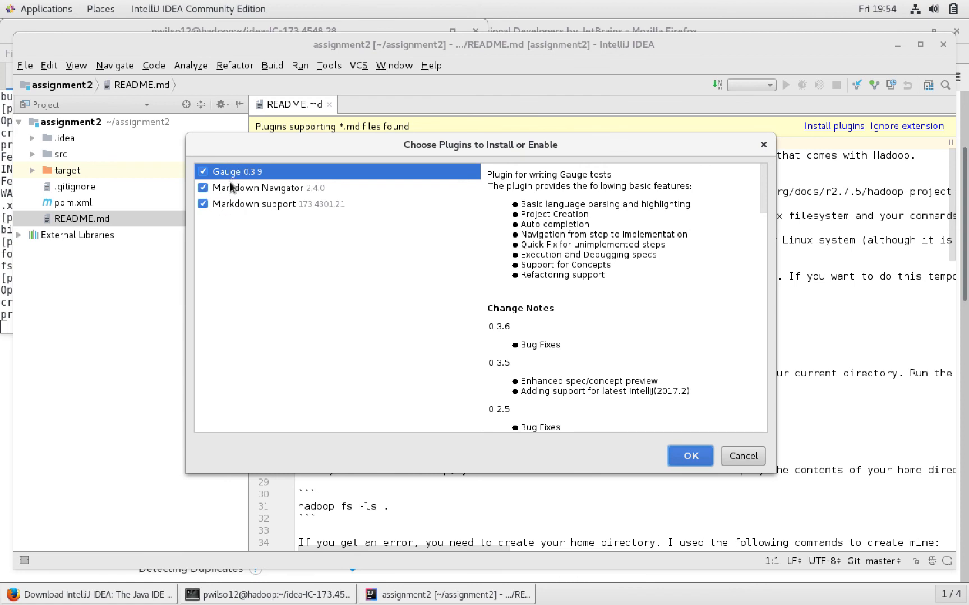
{"action": "left_click", "coordinate": [682, 455]}
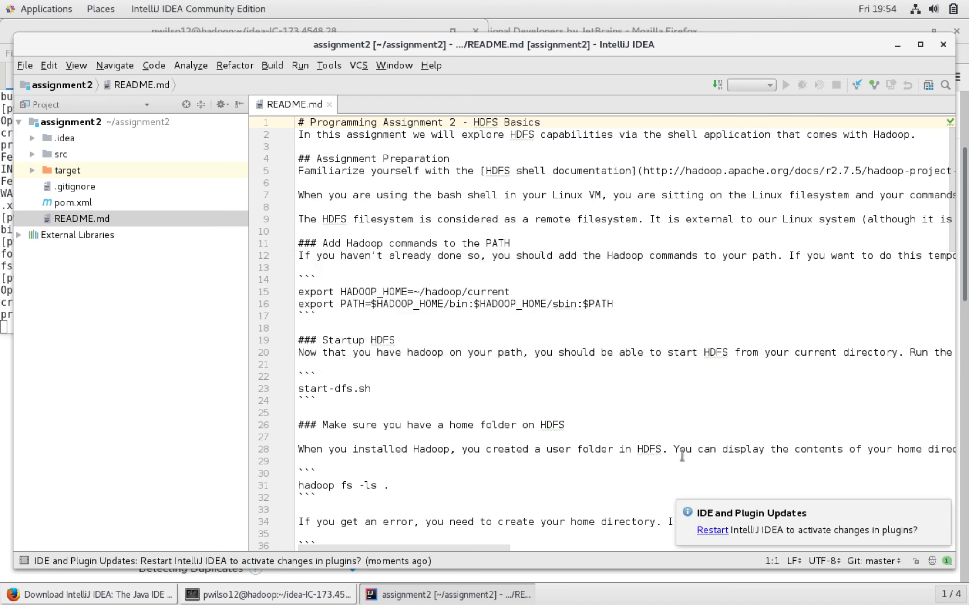
Restart the IDE to activate the plugins, resolving the conflict in favour of Markdown support by JetBrains, and dismiss the startup tip.
{"action": "left_click", "coordinate": [712, 530]}
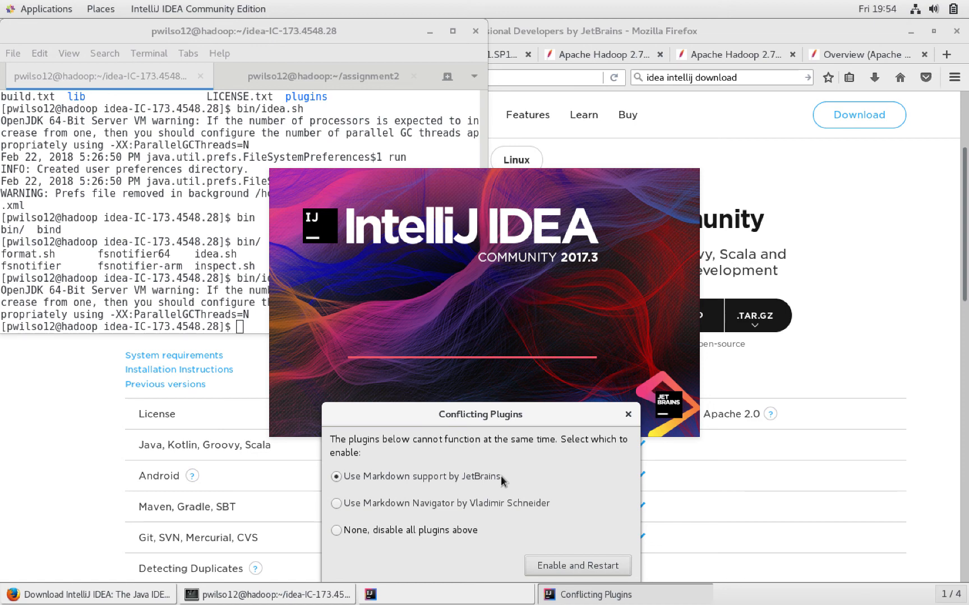
{"action": "left_click", "coordinate": [585, 567]}
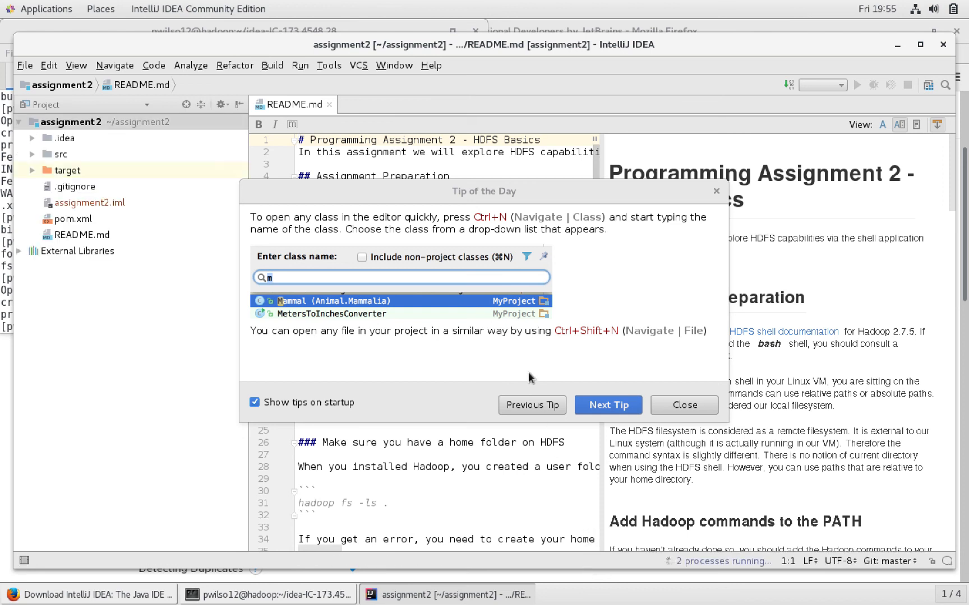
{"action": "left_click", "coordinate": [684, 405]}
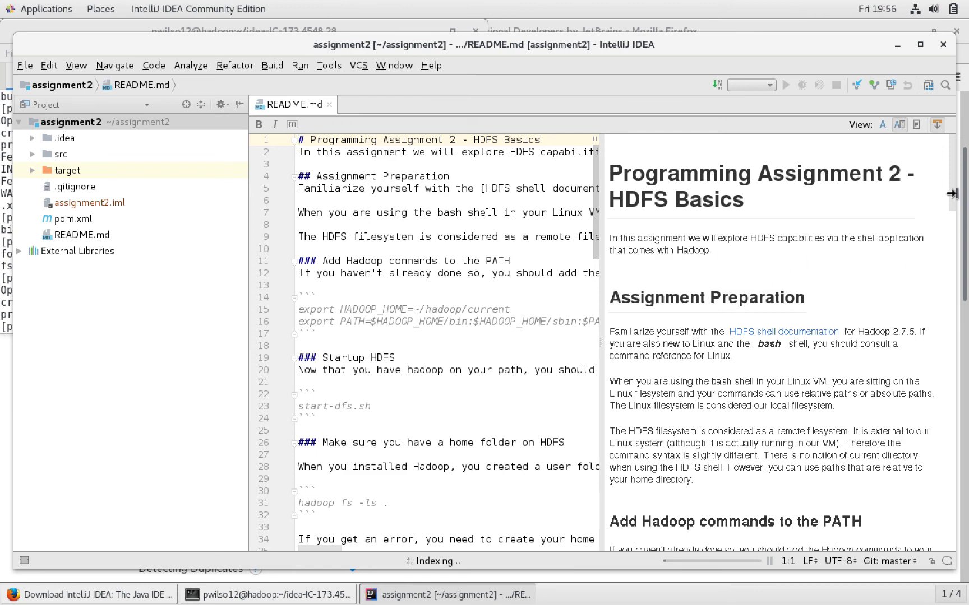
{"action": "left_click_drag", "start_coordinate": [951, 192], "coordinate": [948, 157]}
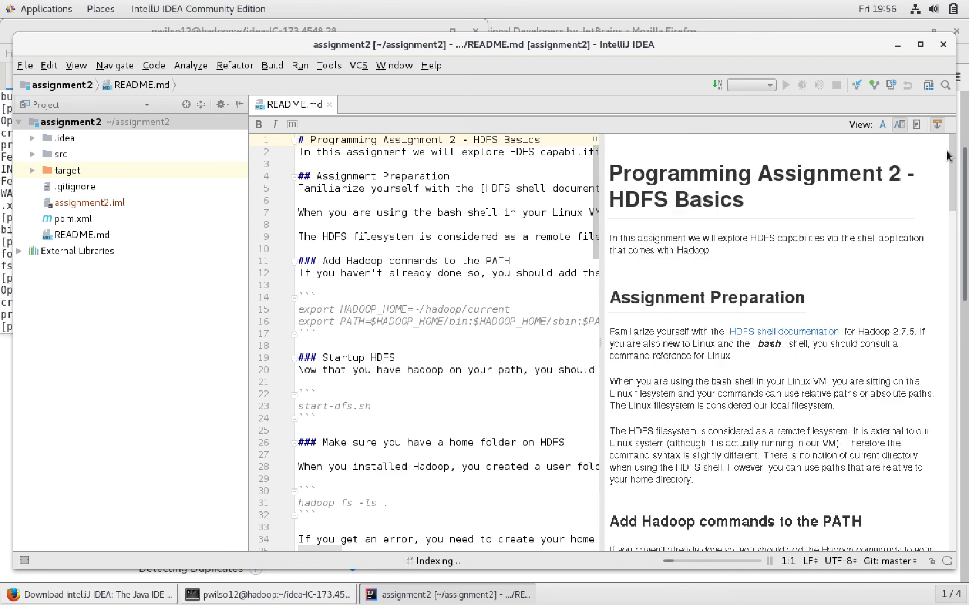